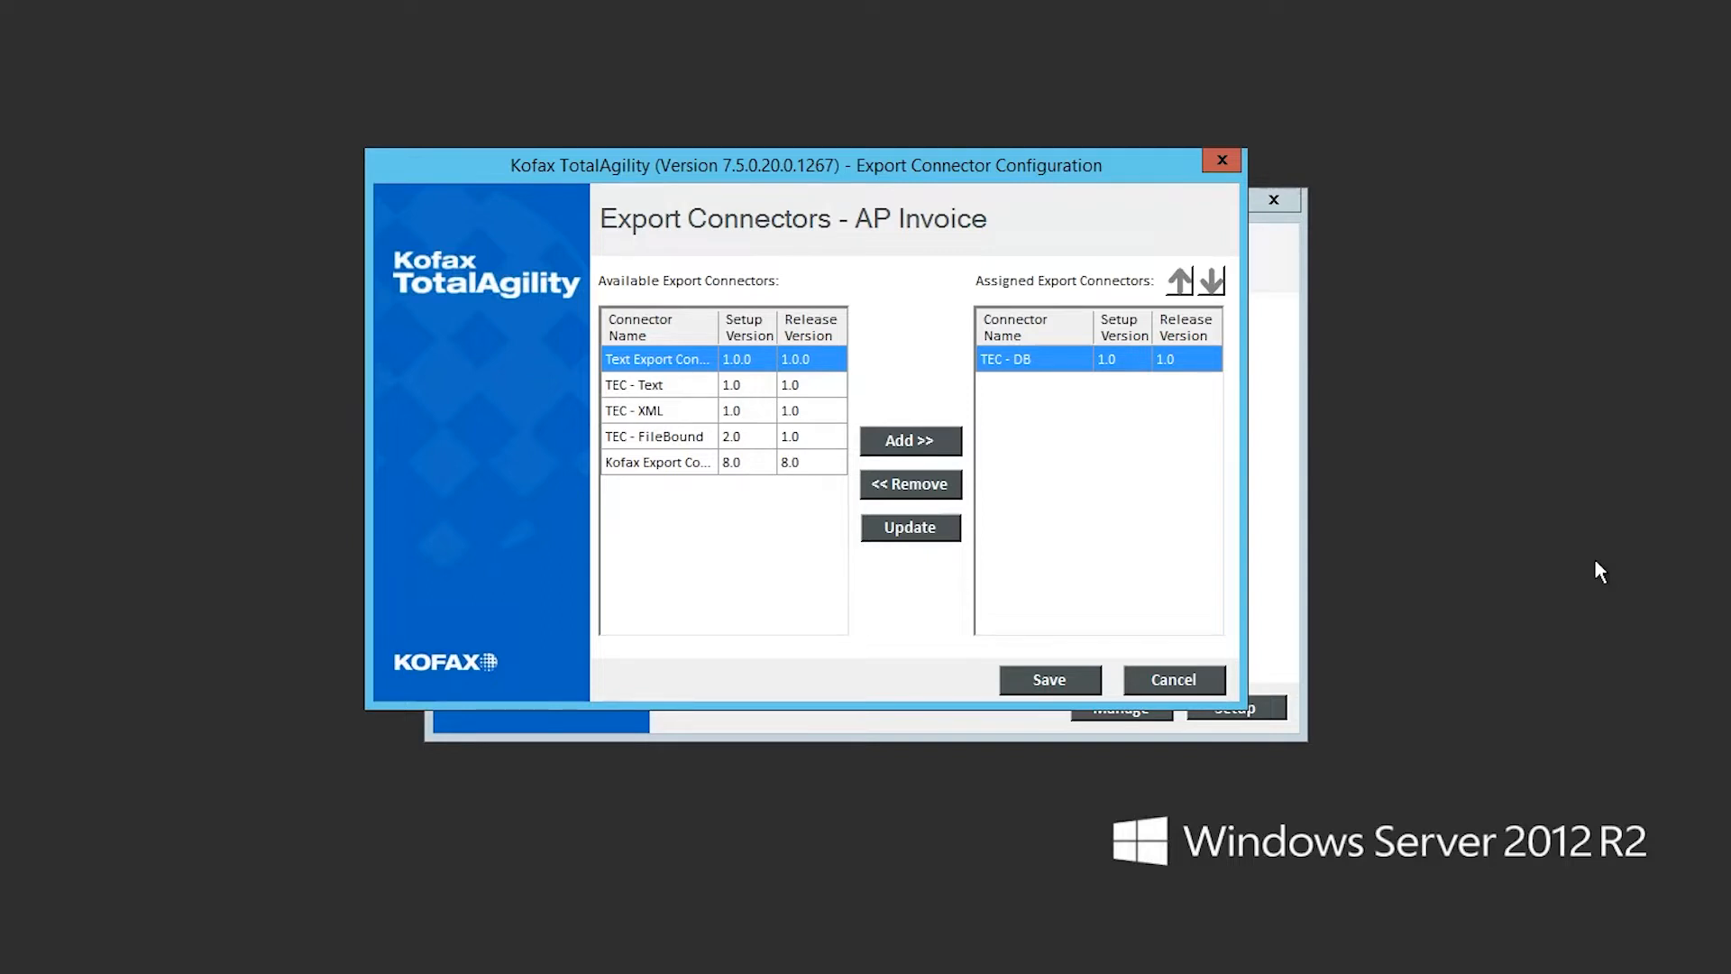
Open the assigned TEC - DB connector for updating, check its database type choices and test the SQL Server login connection.
click(921, 523)
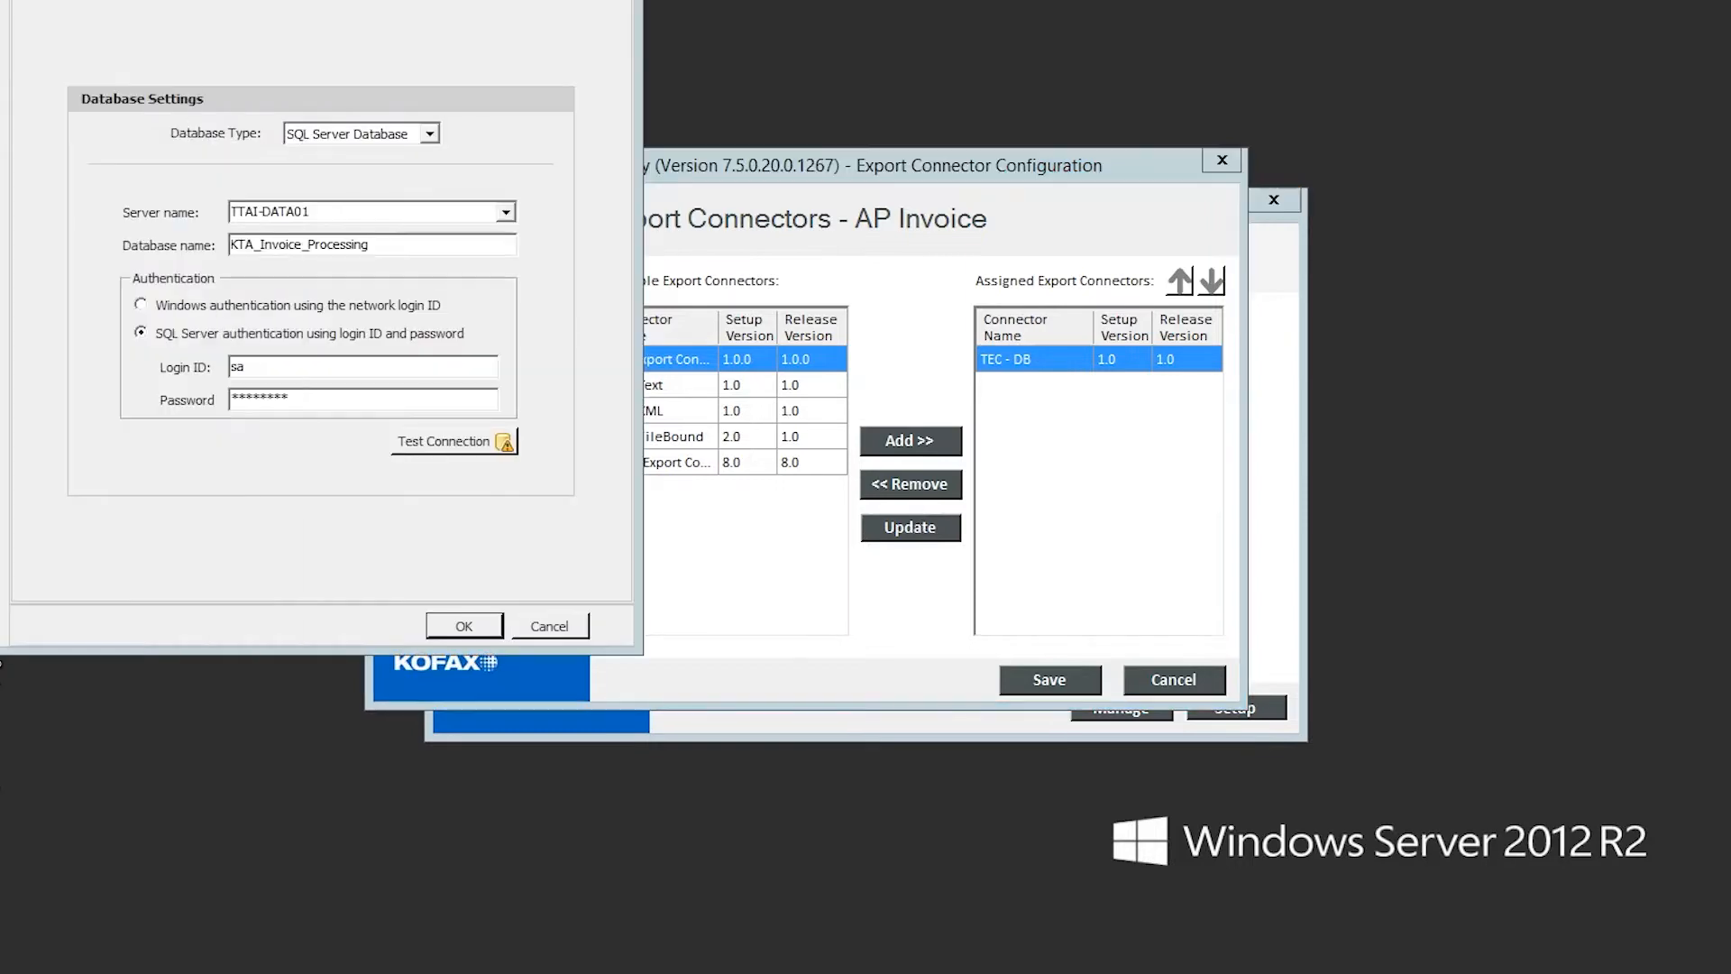
drag(176, 0, 903, 203)
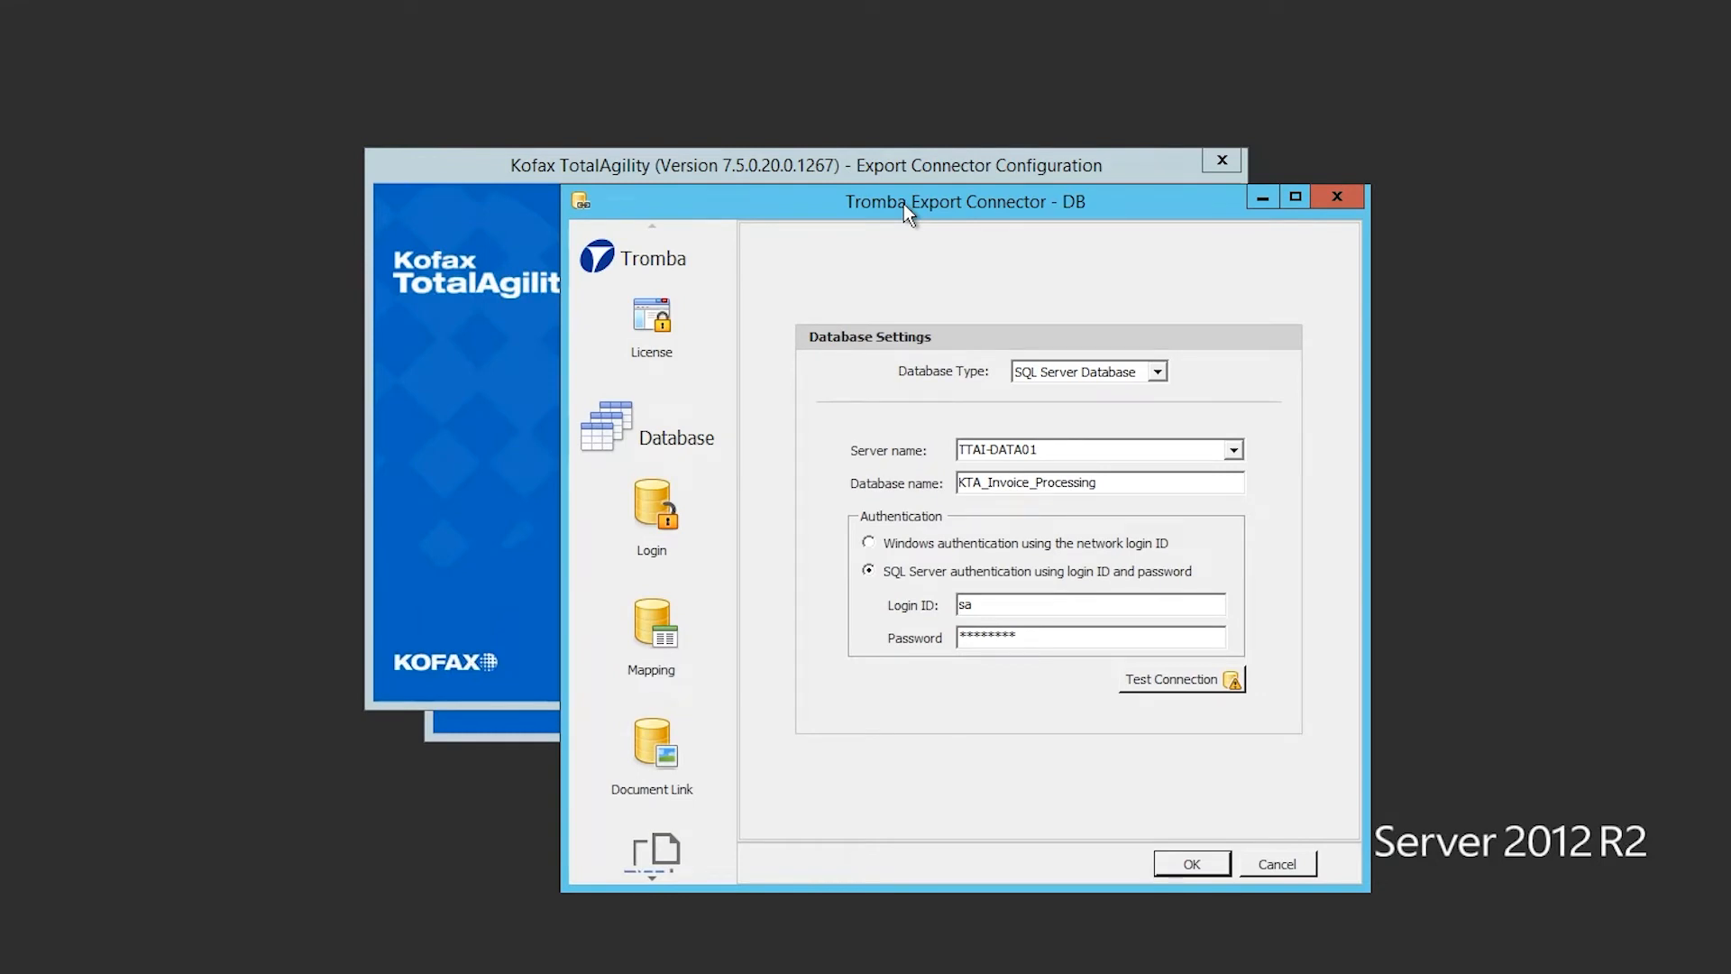
click(1167, 372)
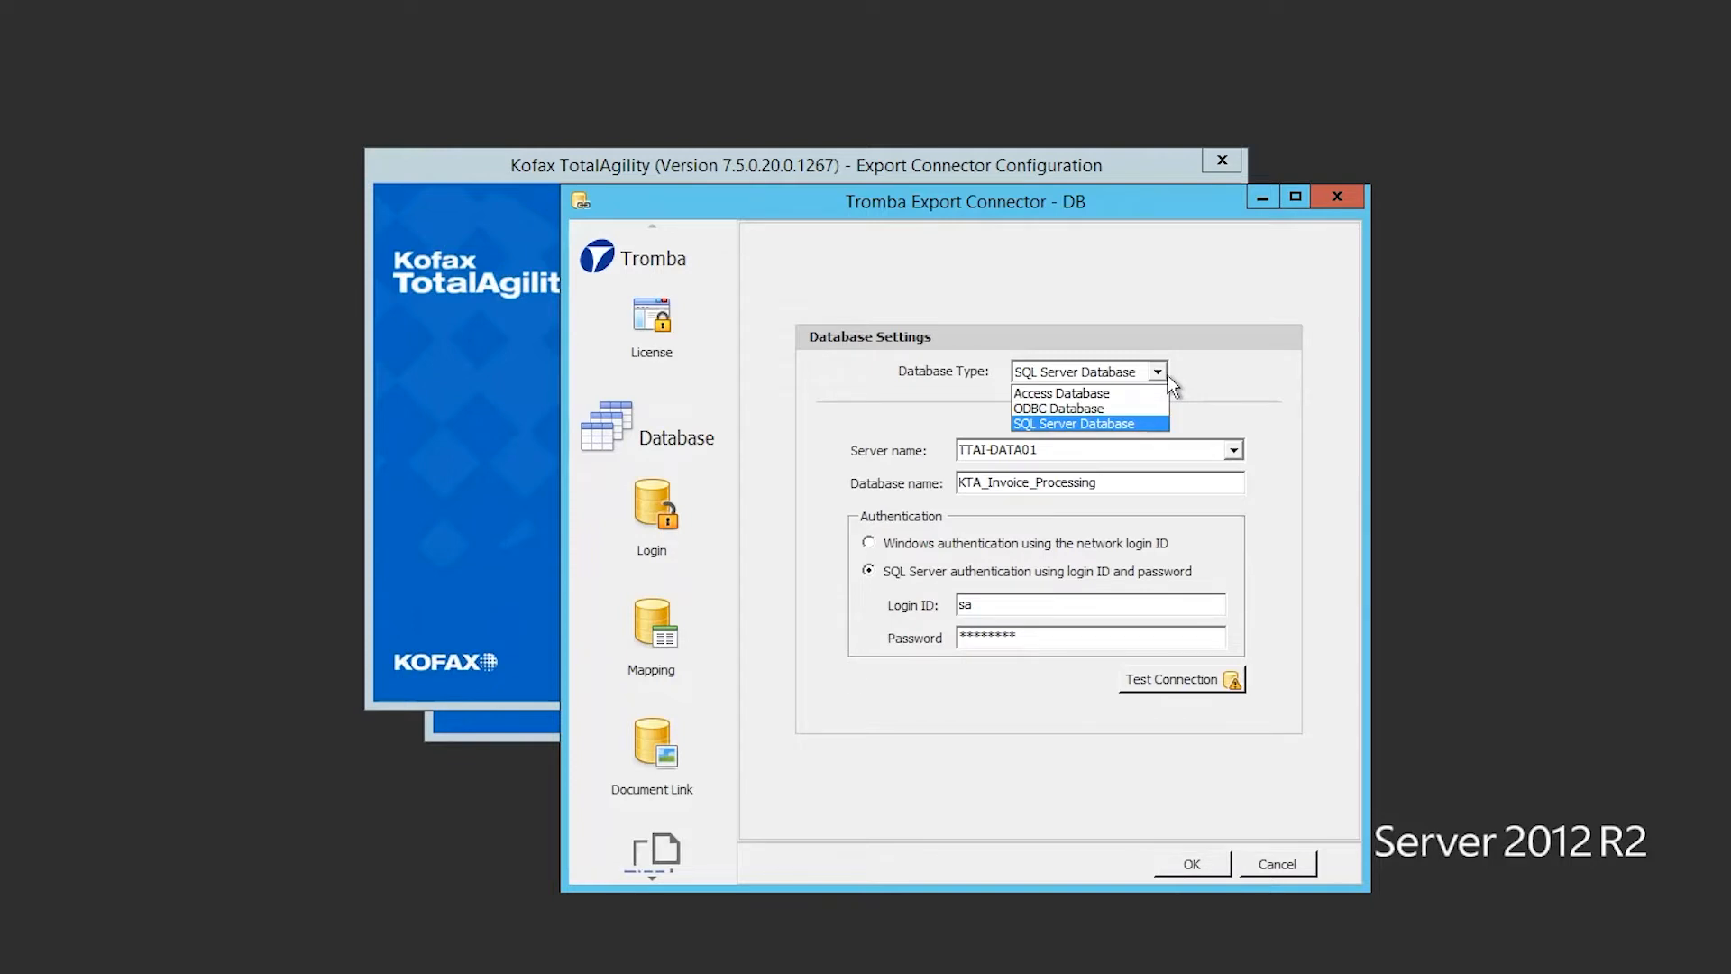
click(1226, 364)
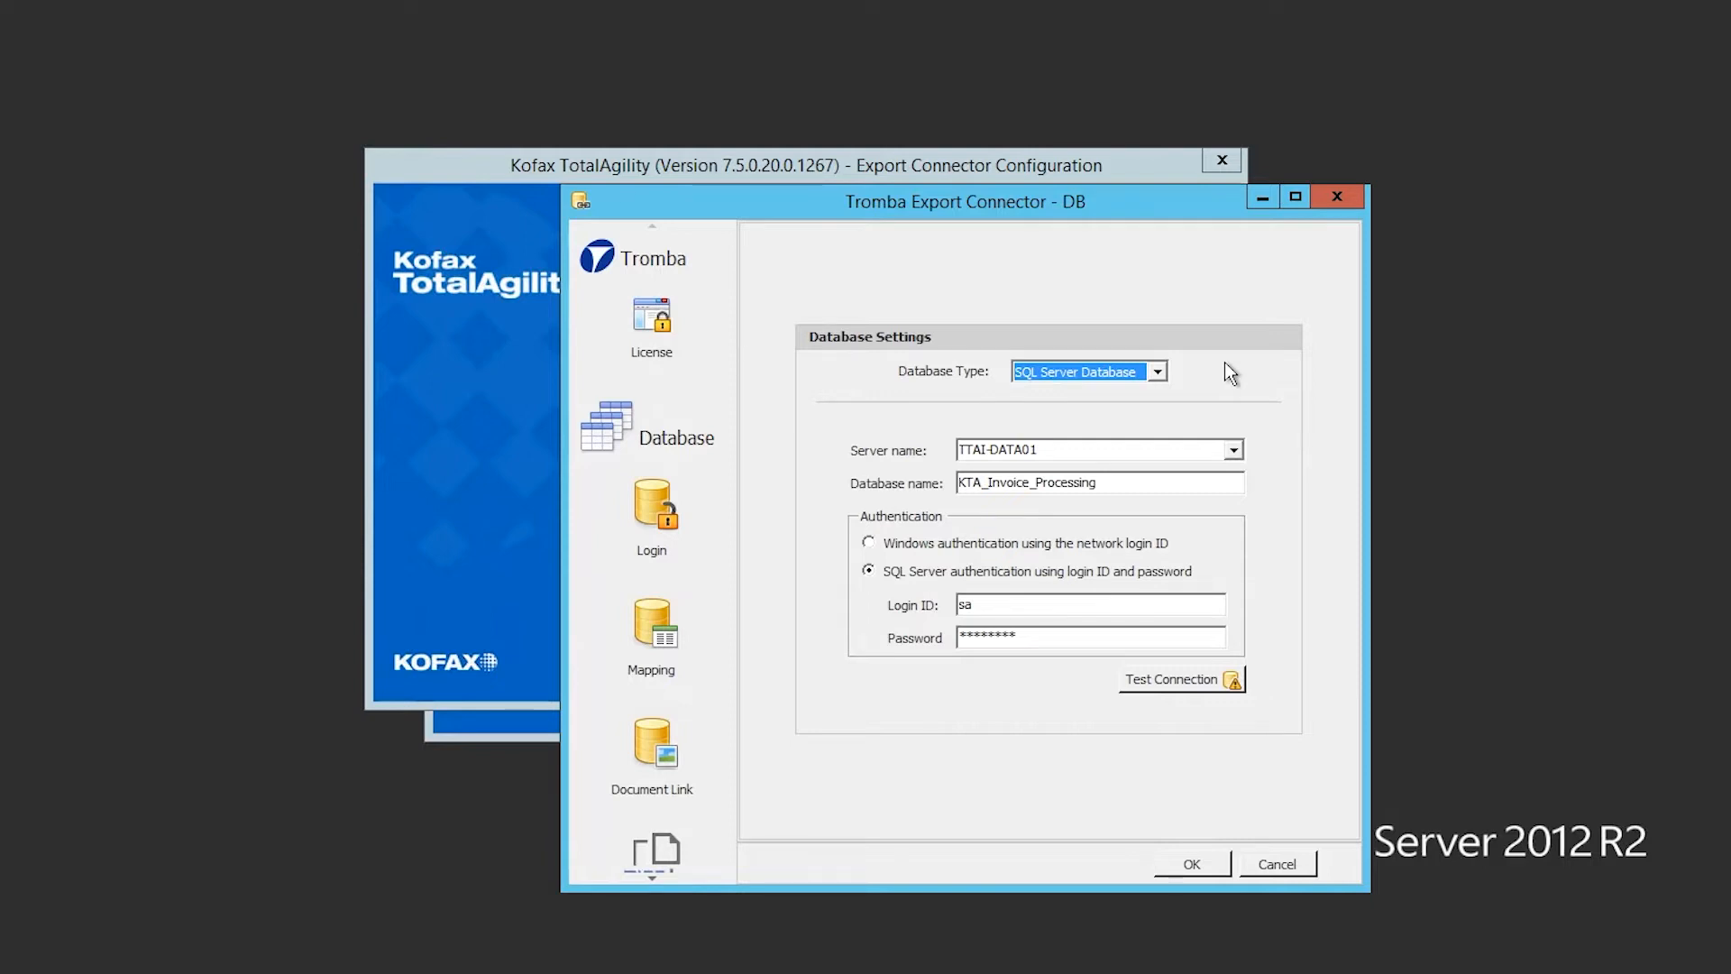
click(1240, 687)
click(996, 564)
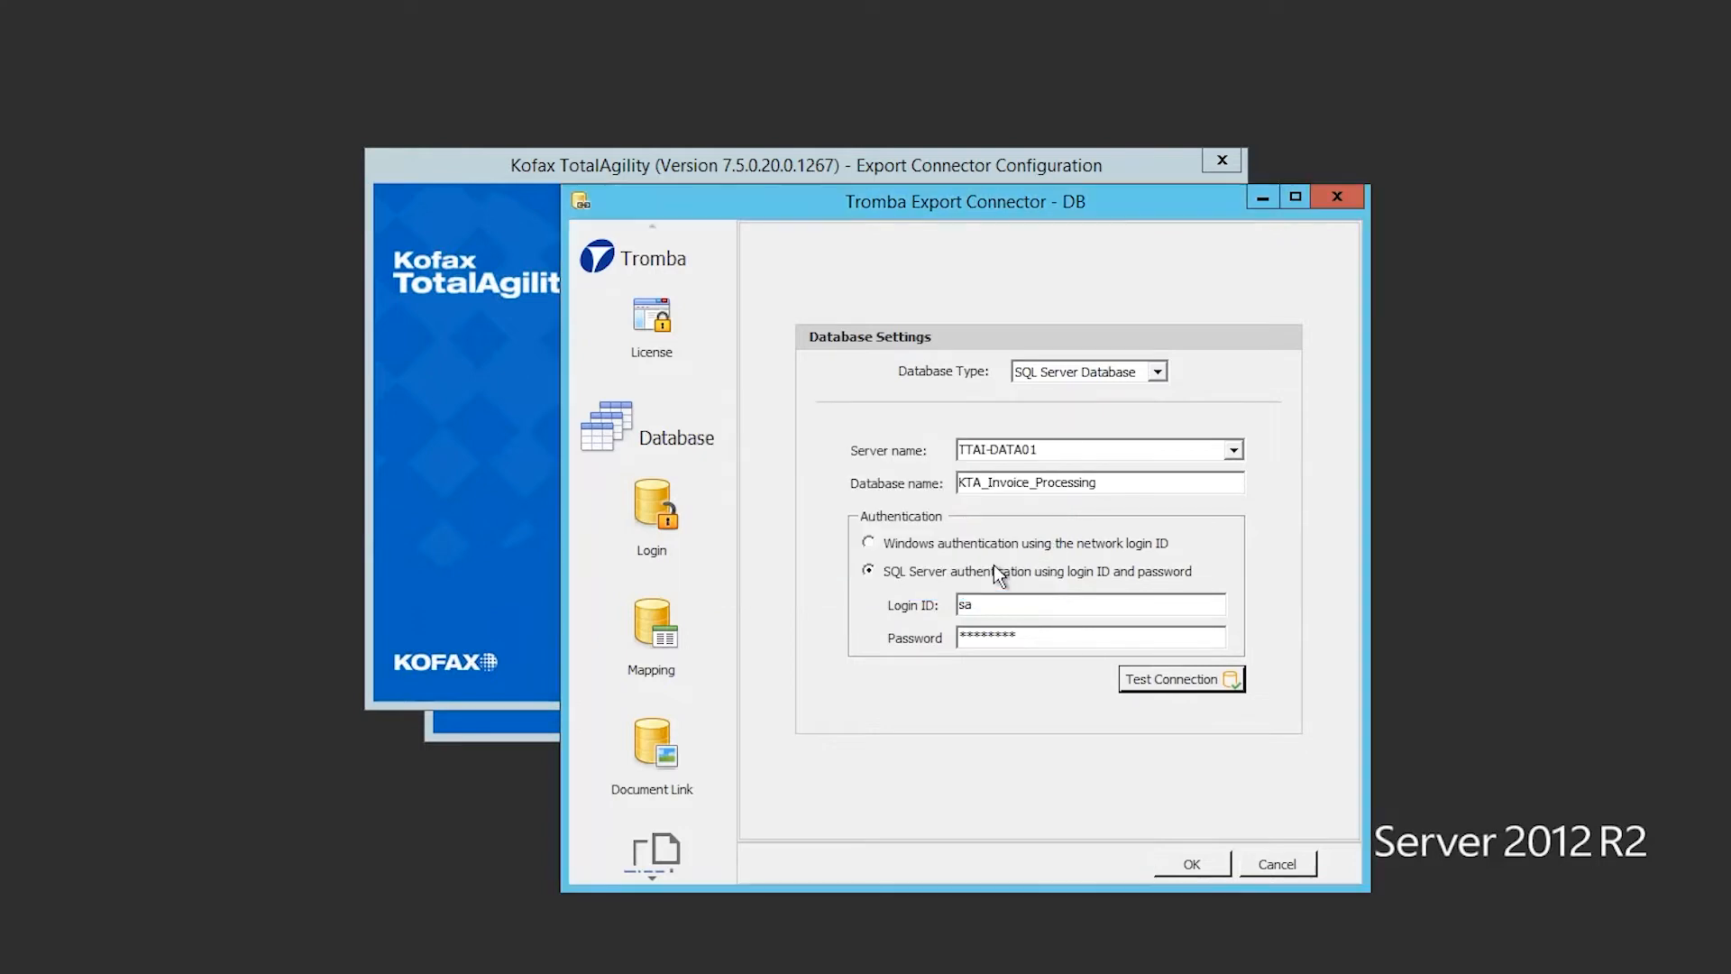
Start a database mapping for the dbo.EXPORT_InvoiceData table and map its DocID column to the internal key KEY.DocID.
click(683, 568)
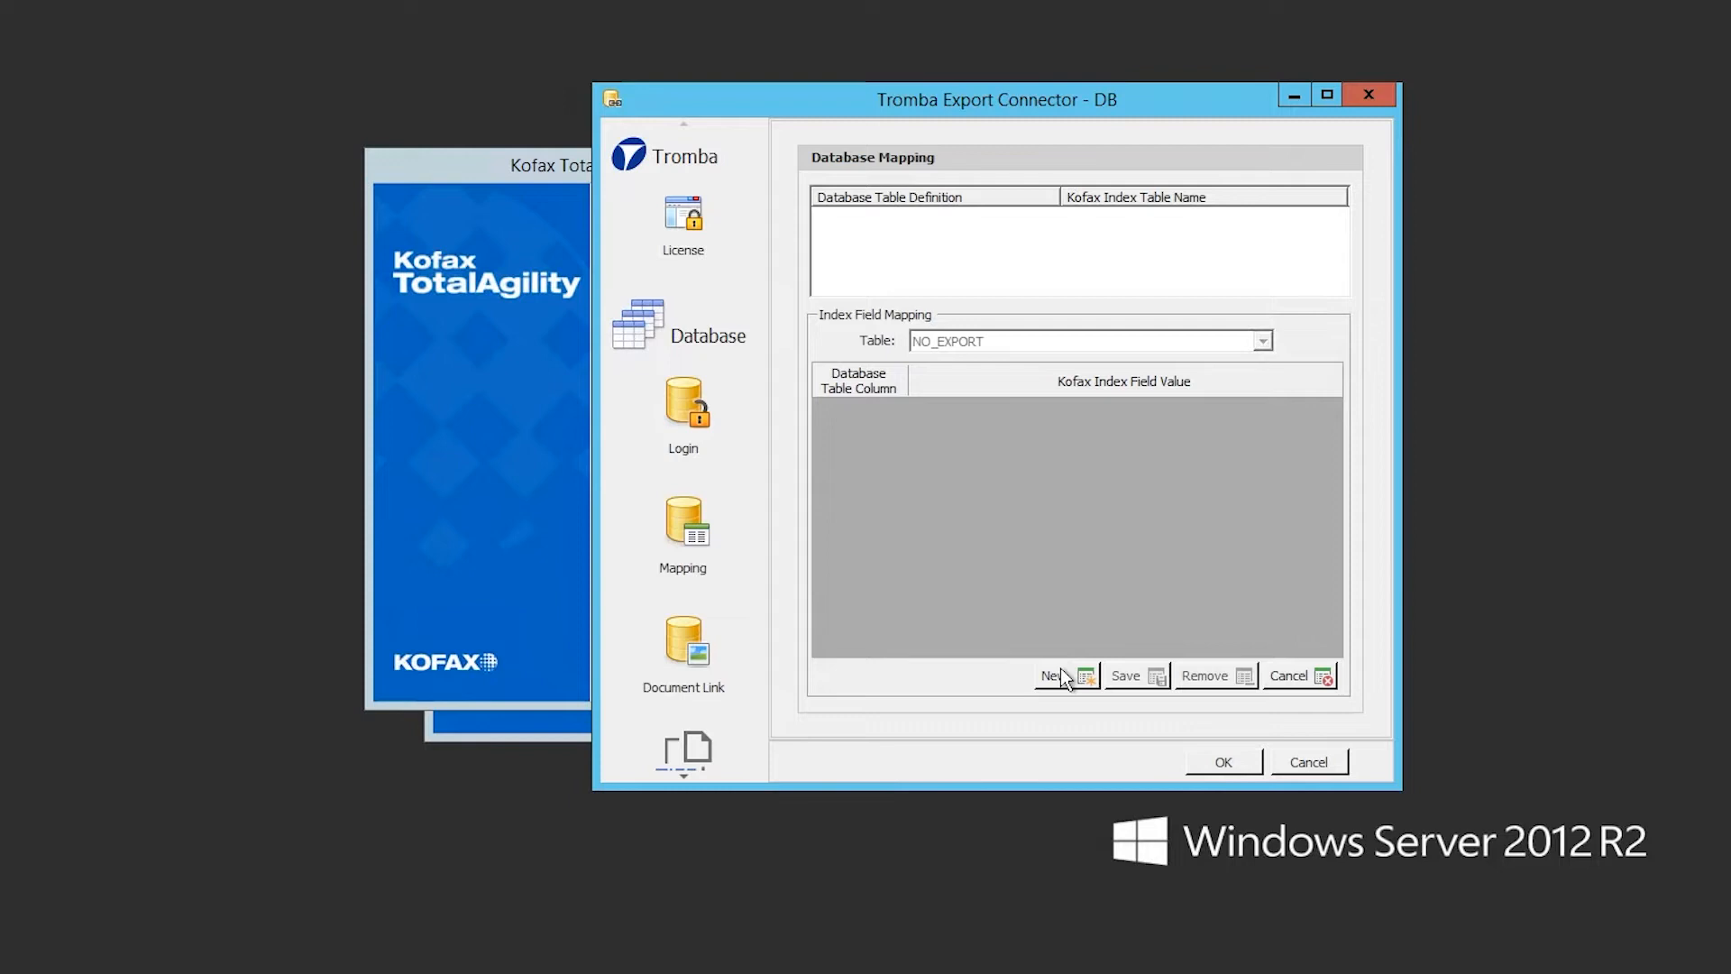
click(1262, 341)
click(1138, 430)
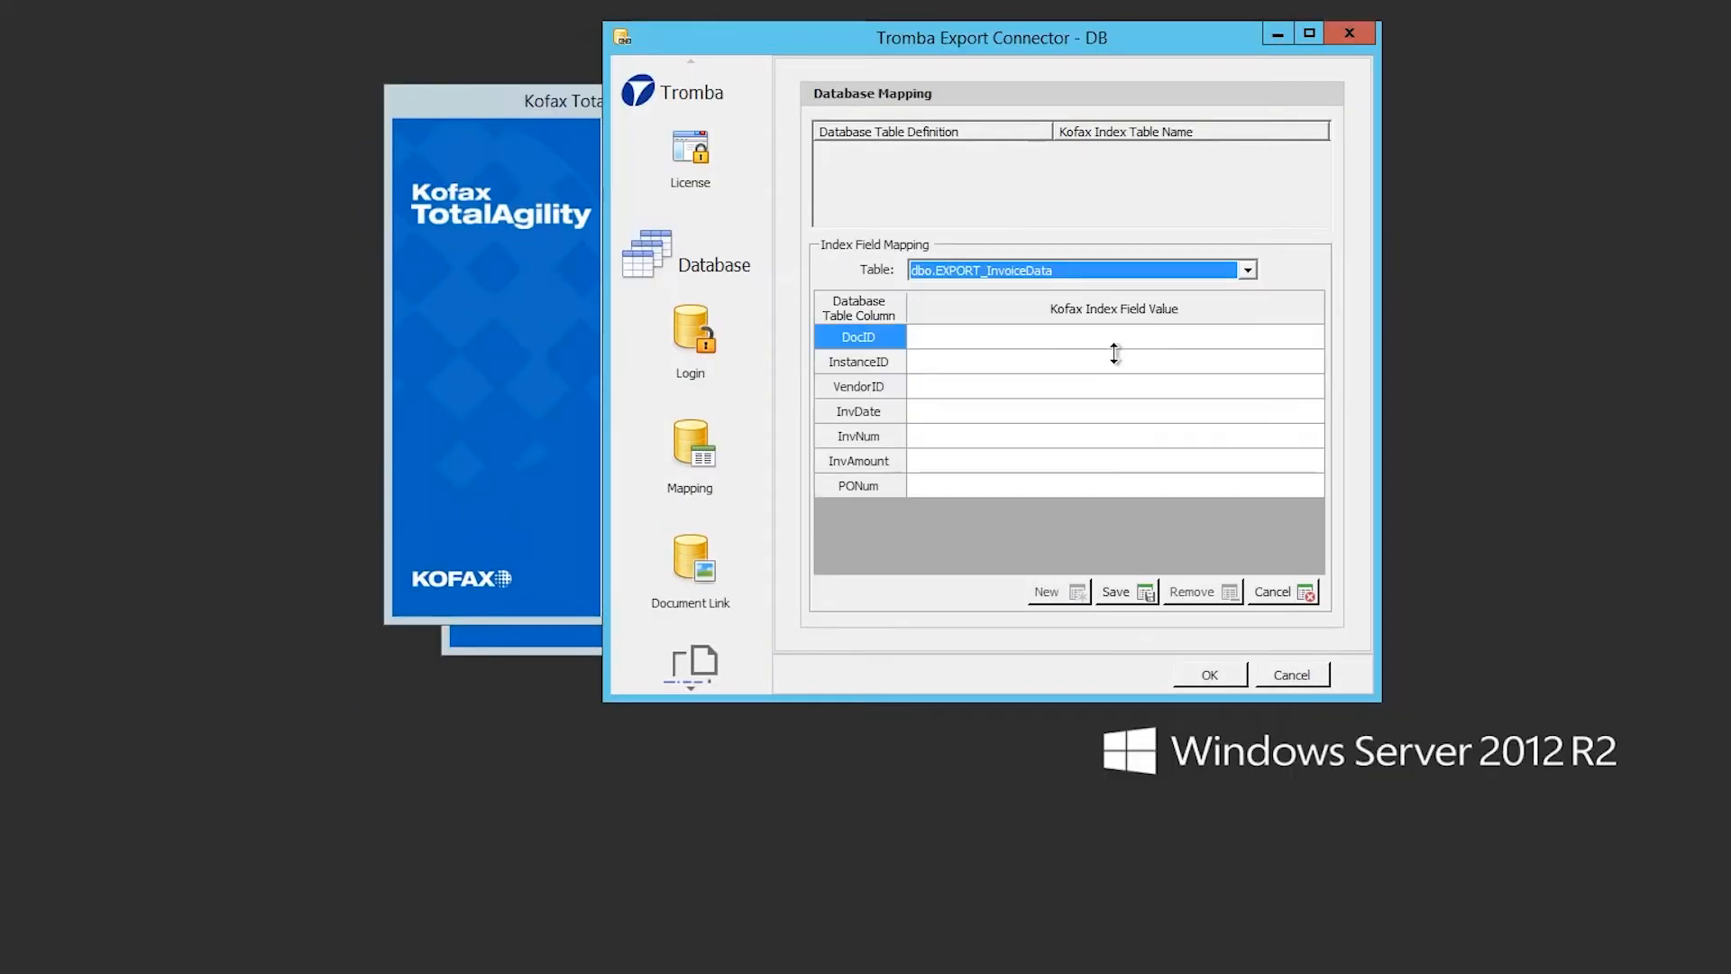
click(1274, 336)
click(1310, 336)
mouse_move(1087, 444)
click(1161, 452)
In the invoice data mapping, map InstanceID to the InstanceID variable and VendorID to the VendorID document field.
click(1306, 366)
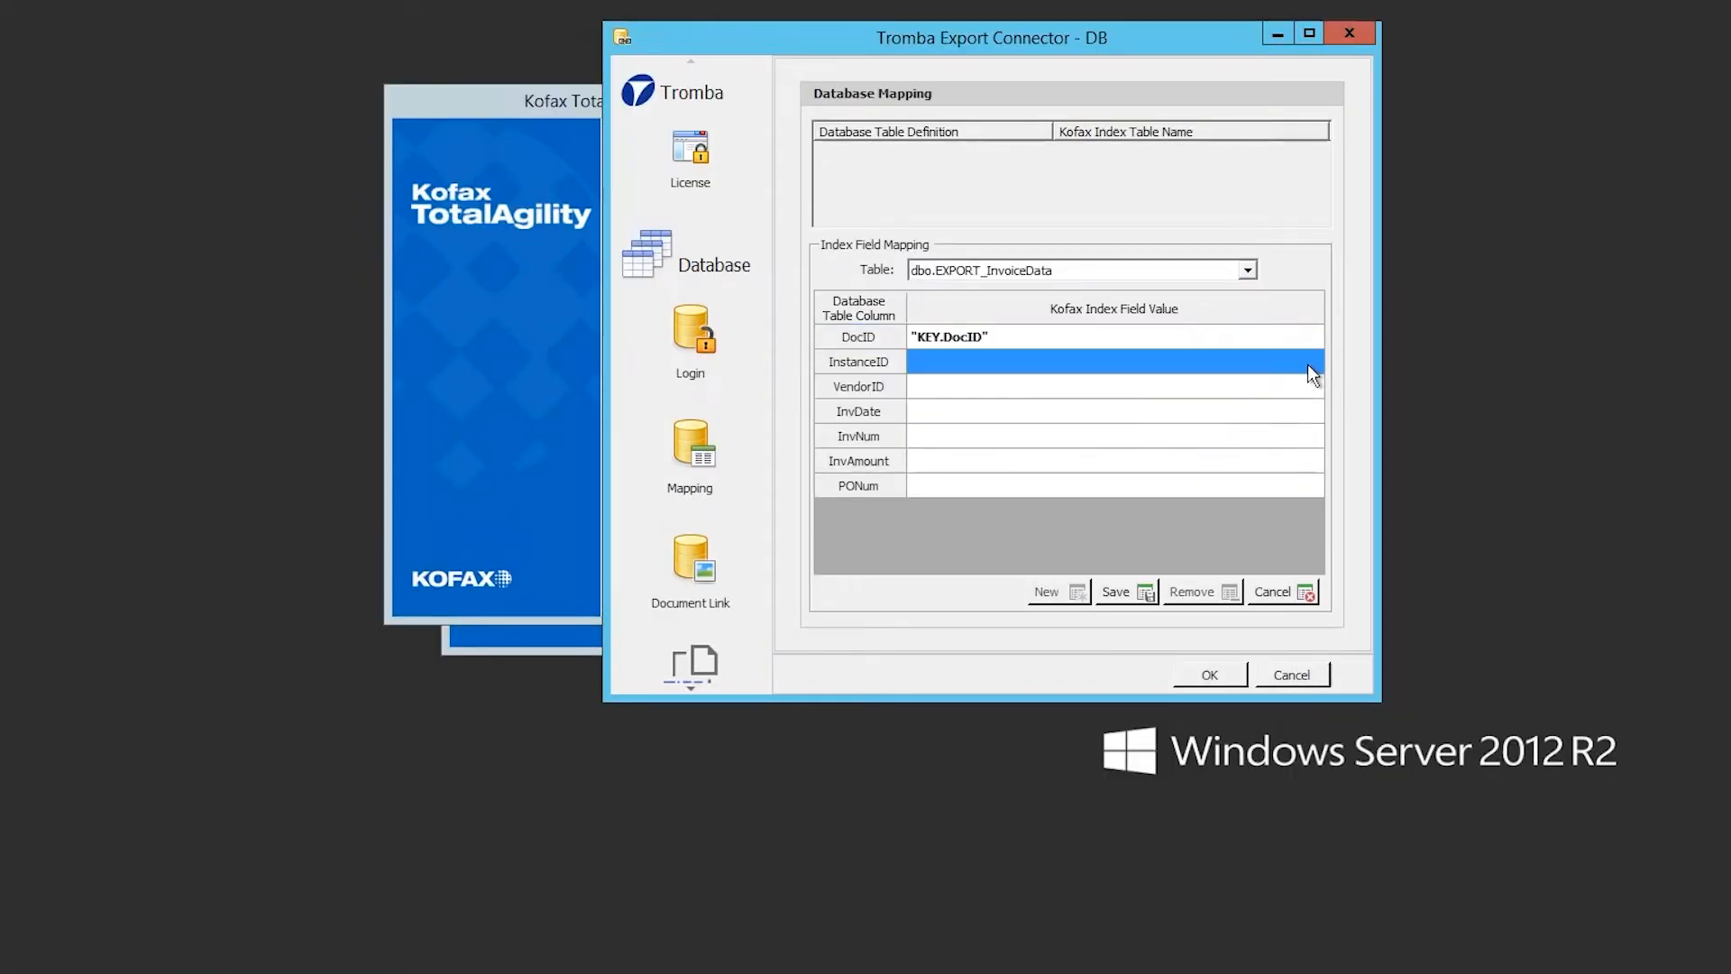
click(1275, 365)
click(1311, 362)
click(1194, 496)
click(1250, 389)
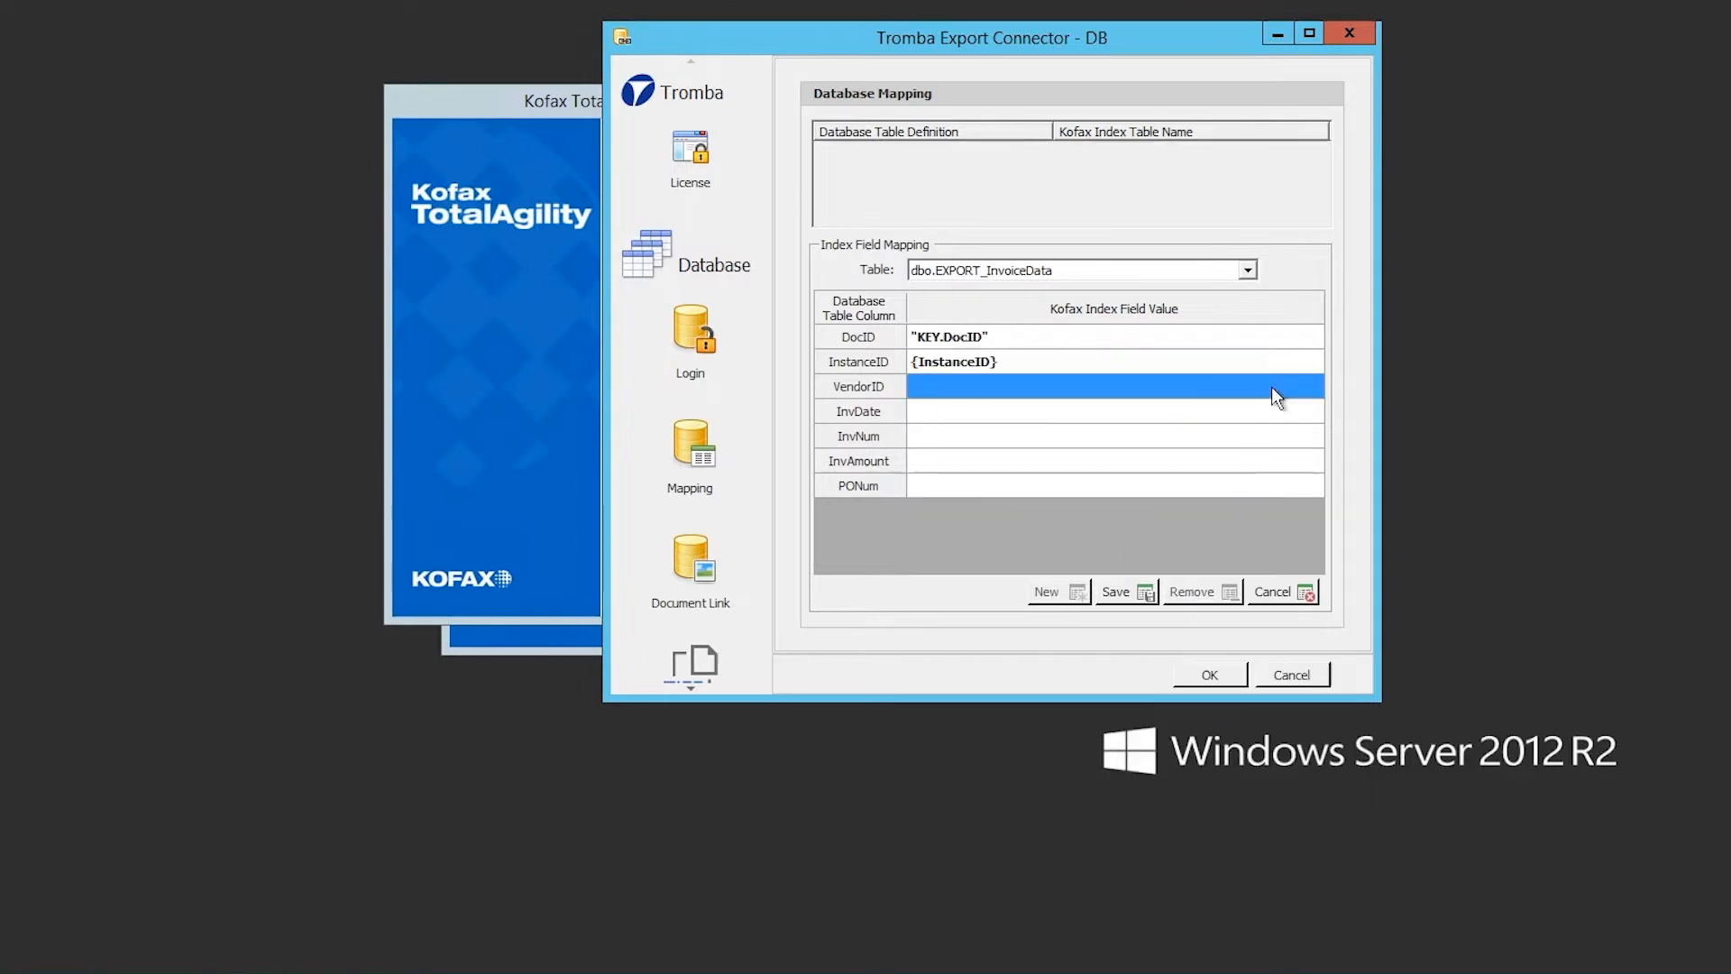
click(1271, 386)
click(1311, 386)
click(1202, 415)
Map the InvDate column to the InvoiceDate document field and InvNum to InvoiceNumber.
click(1269, 411)
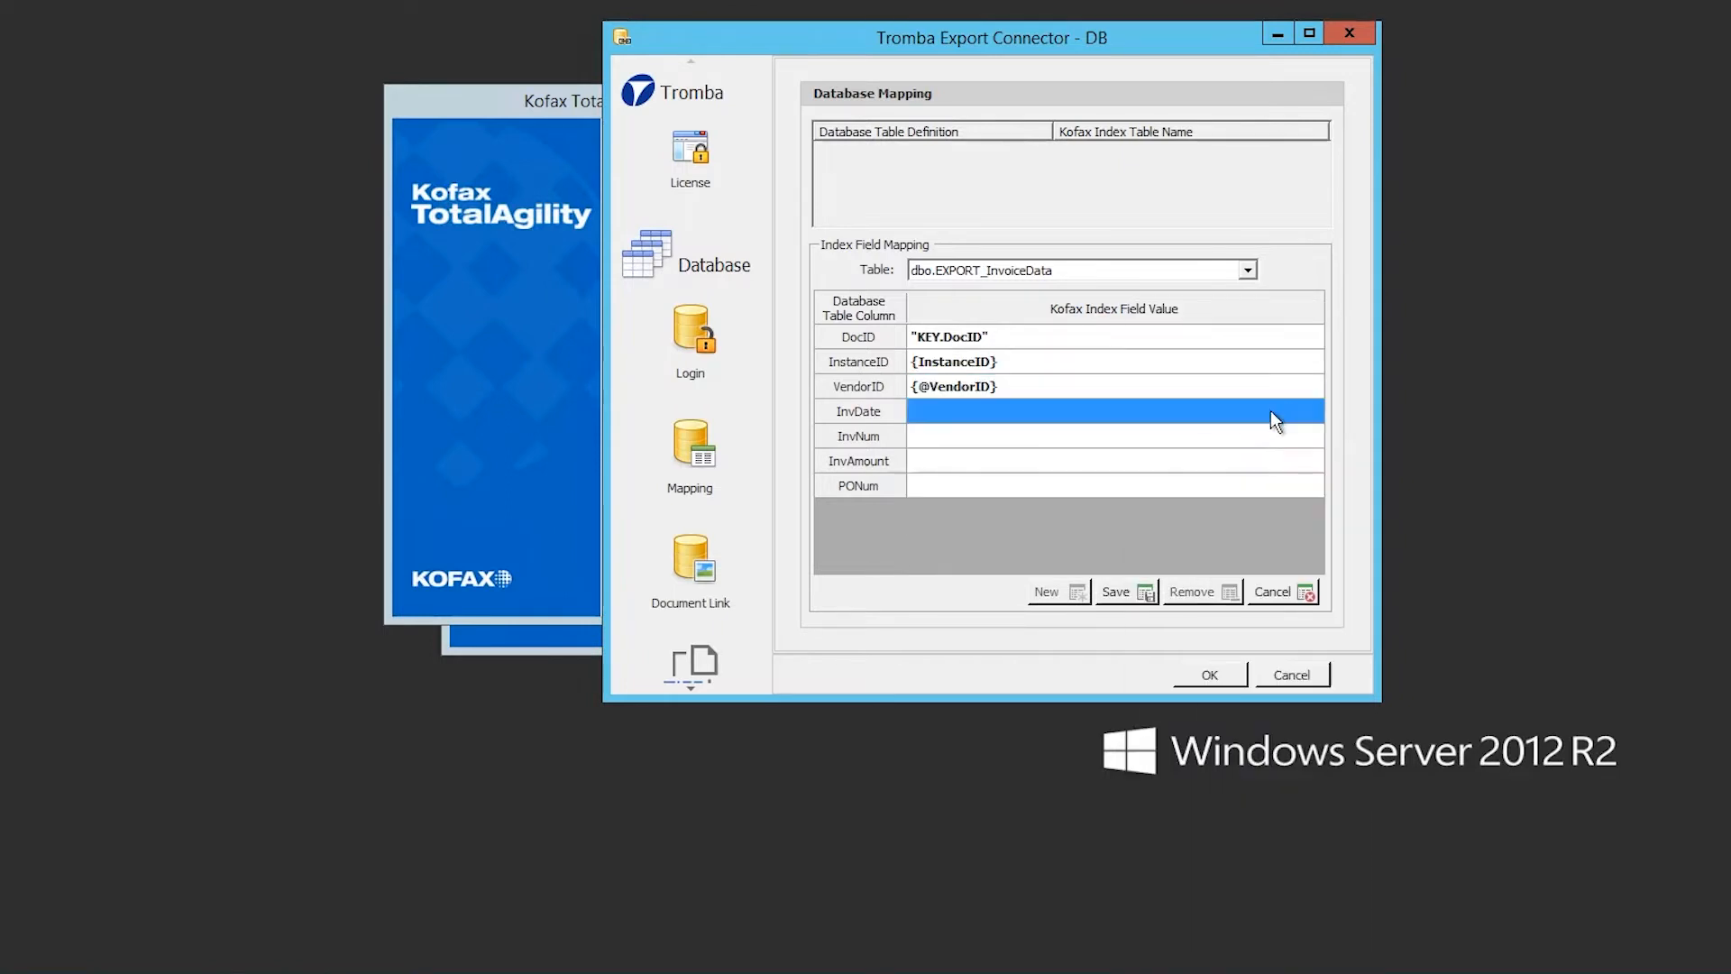
click(1272, 411)
click(1314, 411)
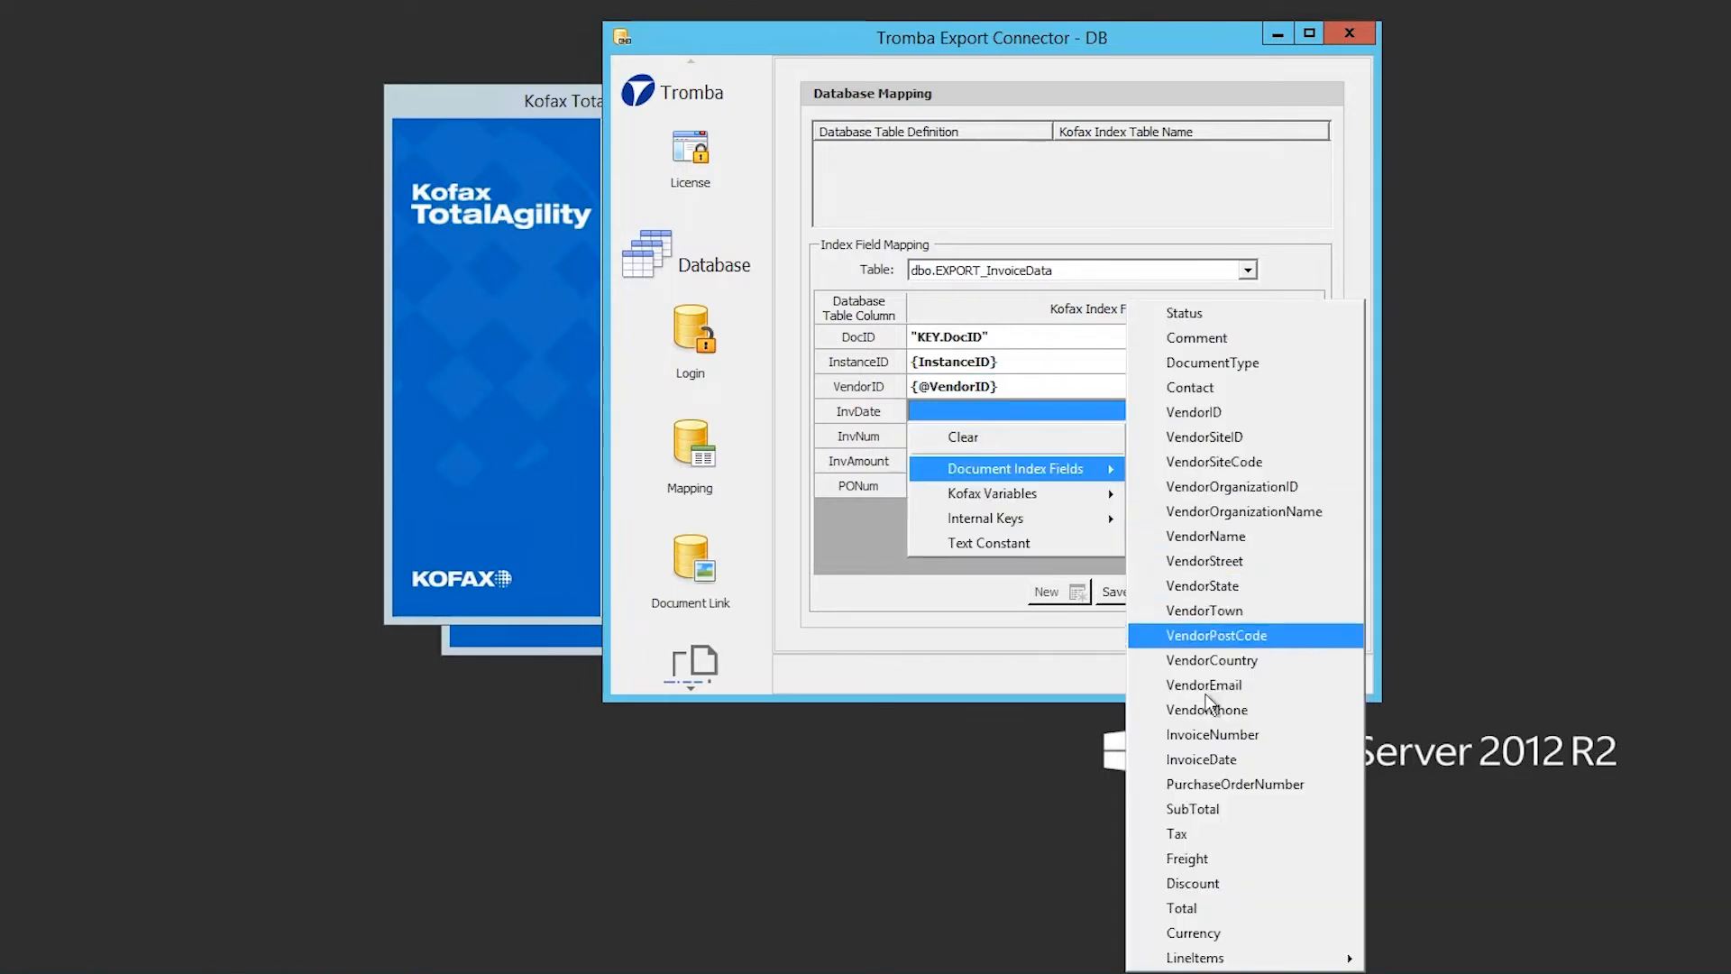
click(1202, 759)
click(1312, 435)
click(1312, 436)
click(1311, 436)
mouse_move(1107, 511)
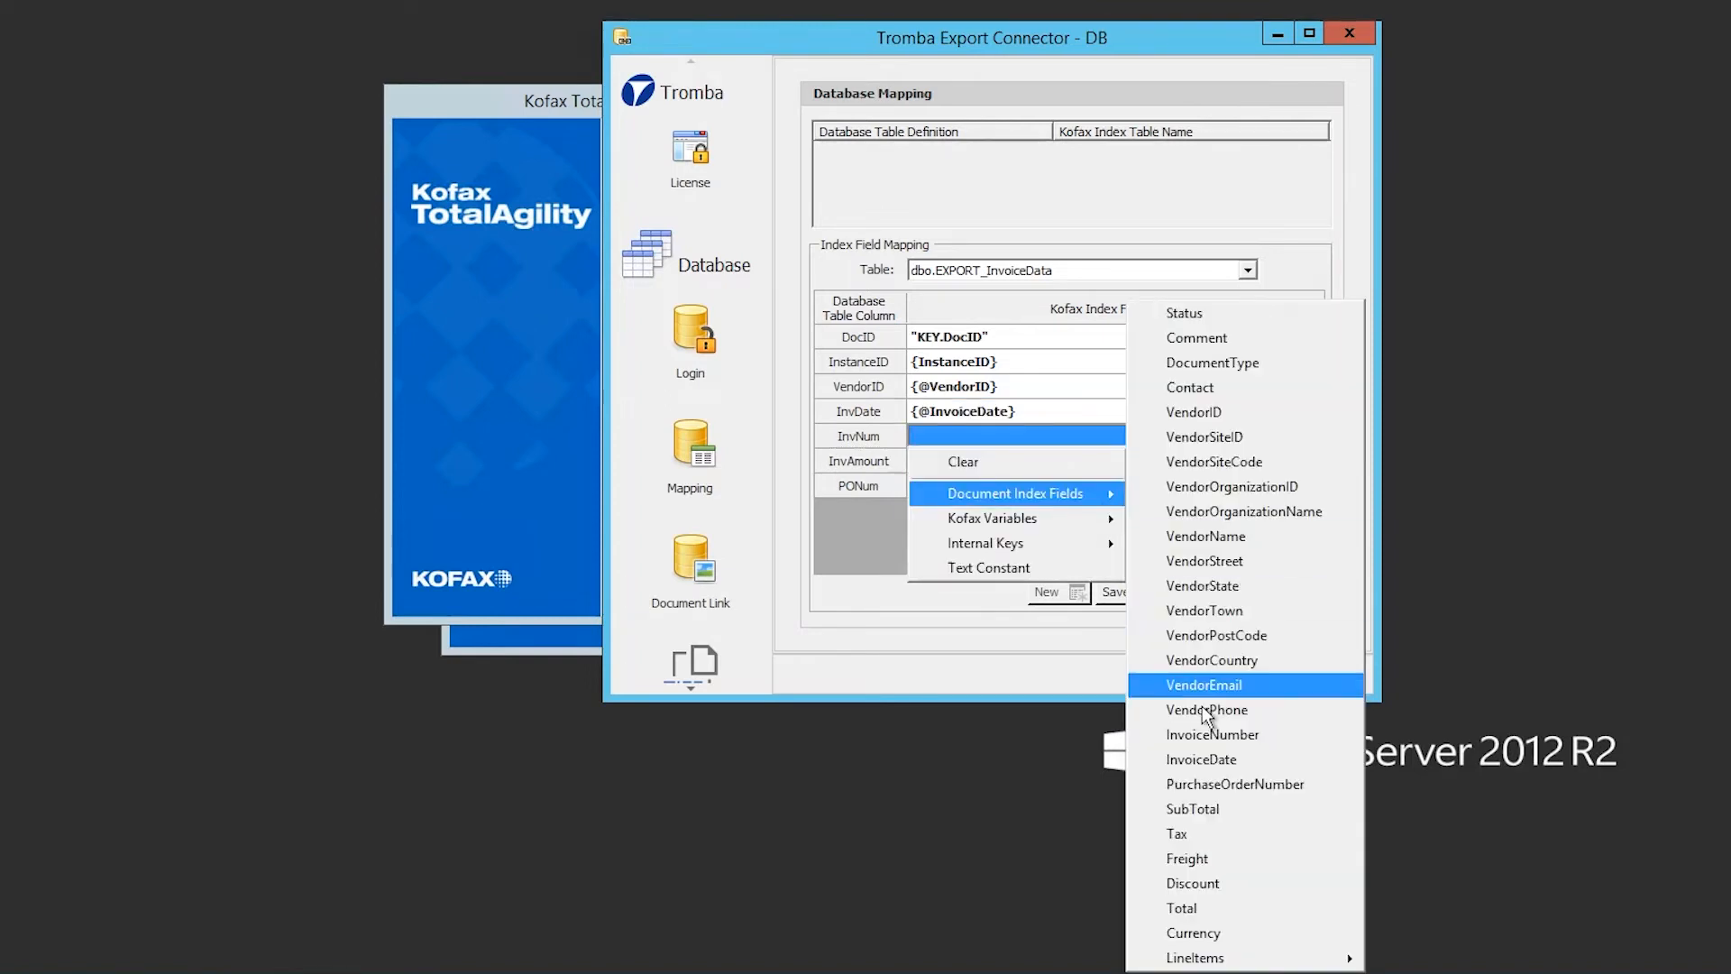
click(1202, 784)
Map InvAmount to the Total document field and PONum to PurchaseOrderNumber, and save the invoice data mapping.
click(1301, 460)
click(1312, 460)
click(1312, 460)
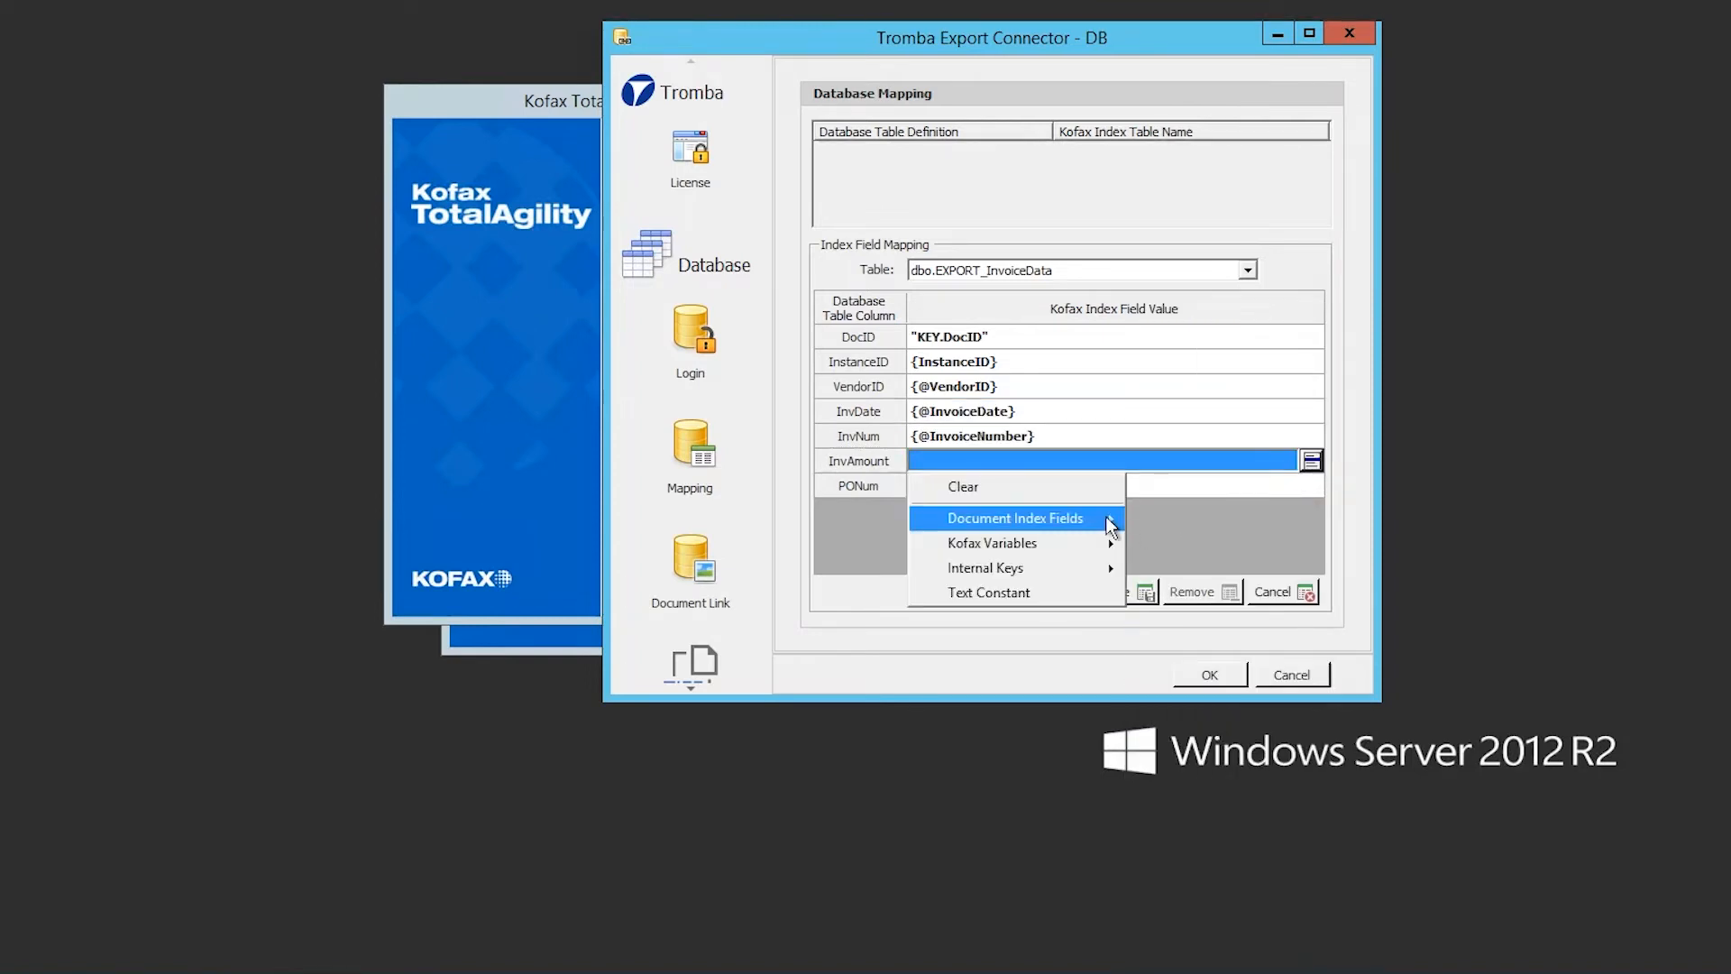
click(1226, 909)
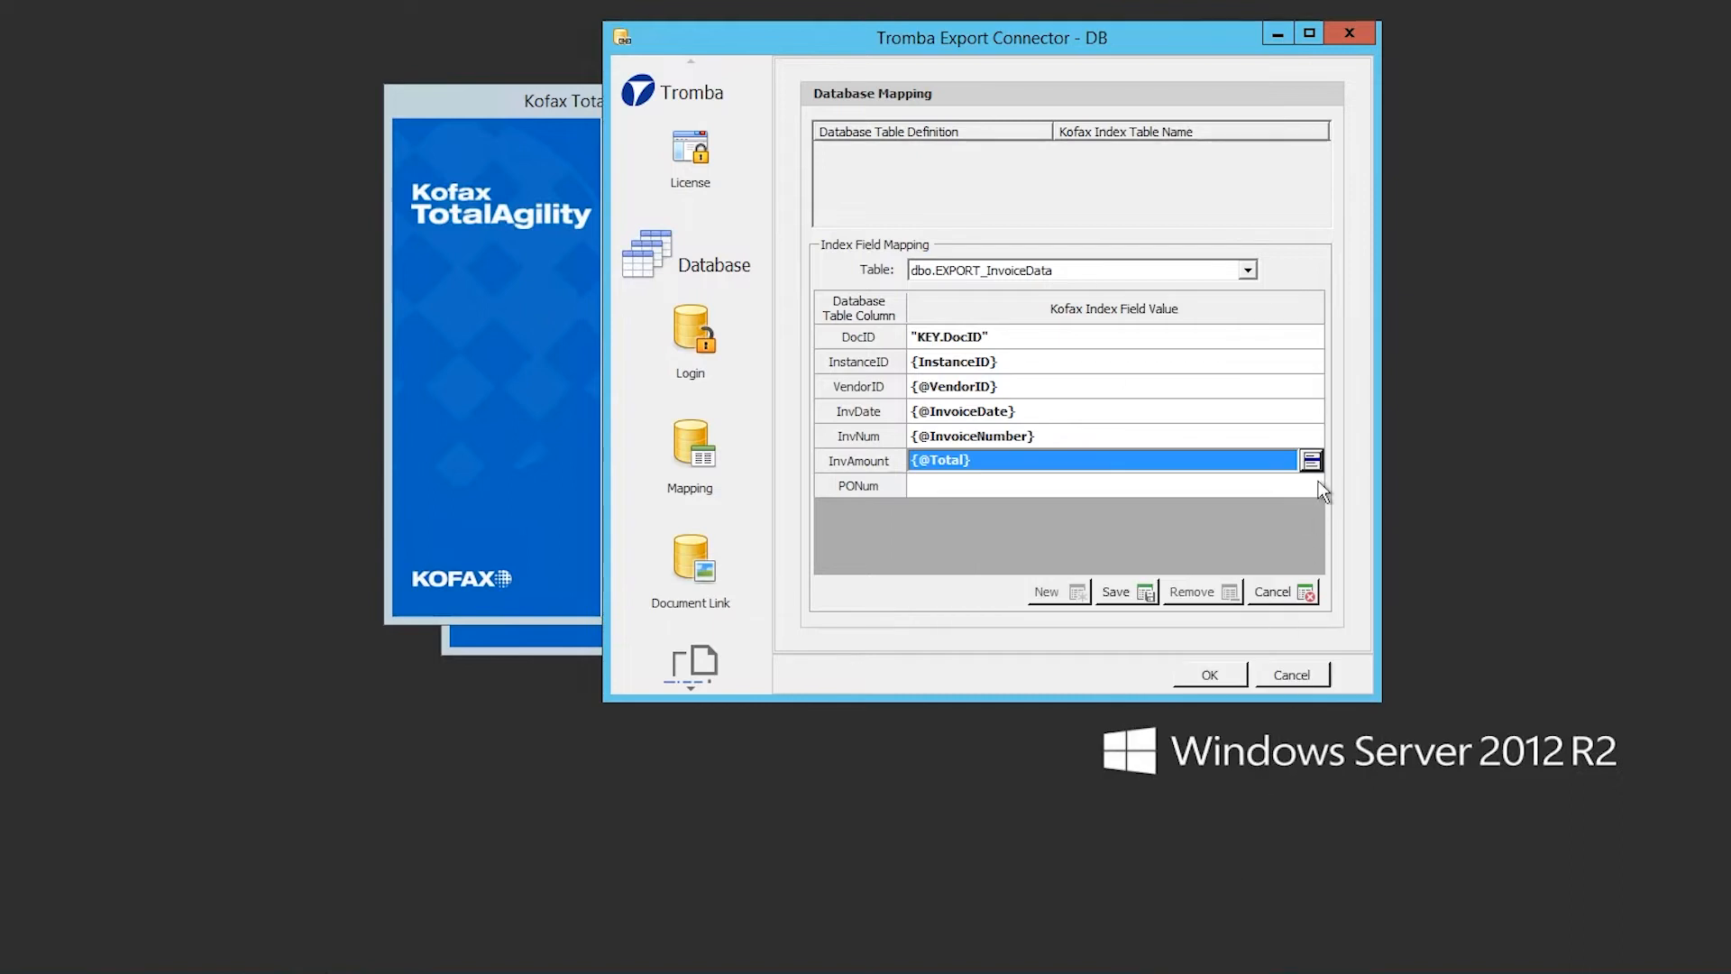
click(1312, 485)
click(1316, 484)
mouse_move(1112, 543)
click(1234, 784)
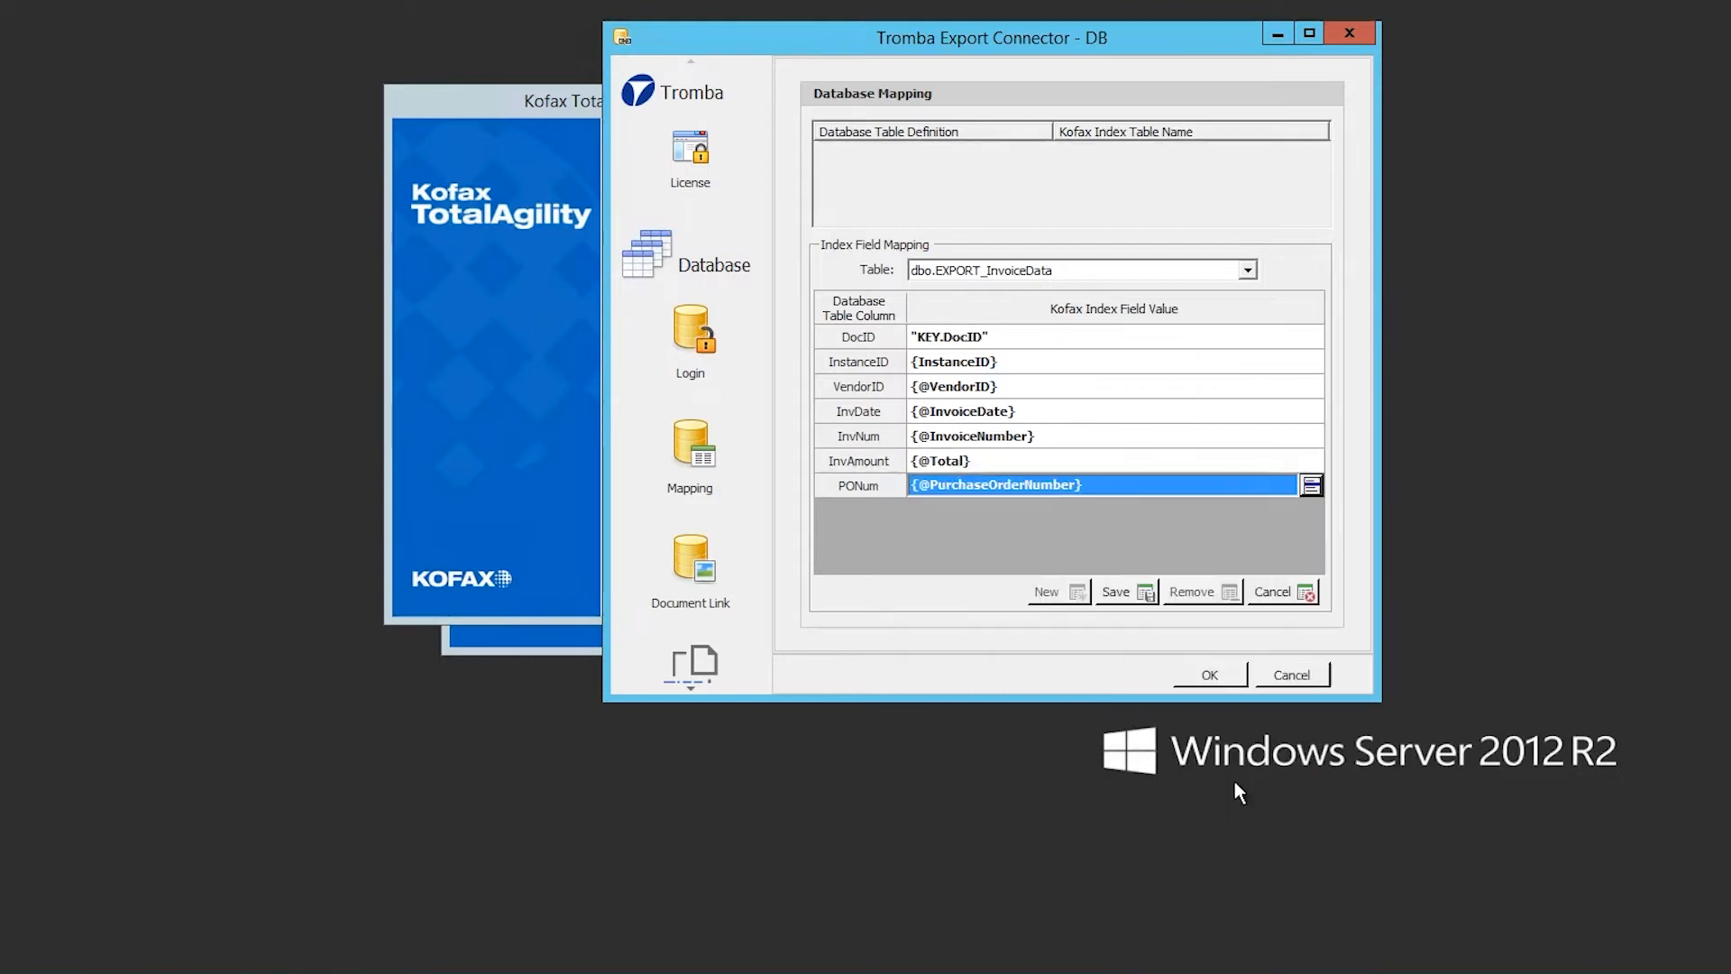
click(1118, 592)
Start a new mapping for the dbo.EXPORT_LineItems table and map its DocID column to the internal key KEY.DocID.
click(1058, 588)
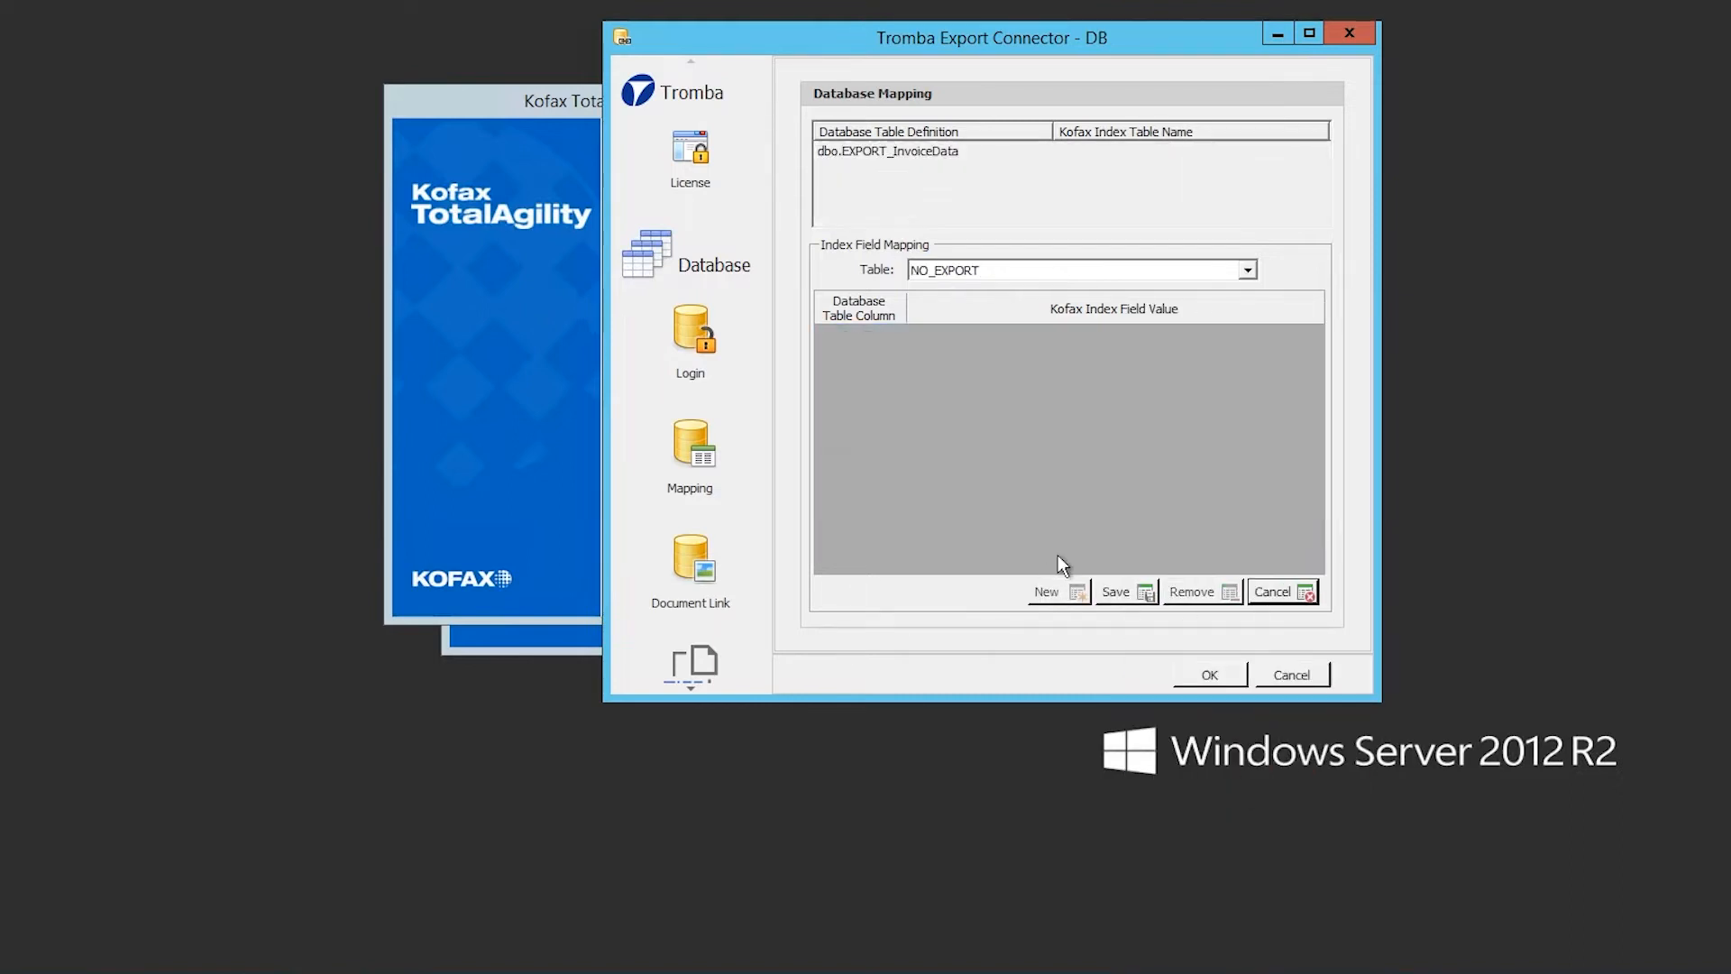
click(1248, 269)
click(1116, 366)
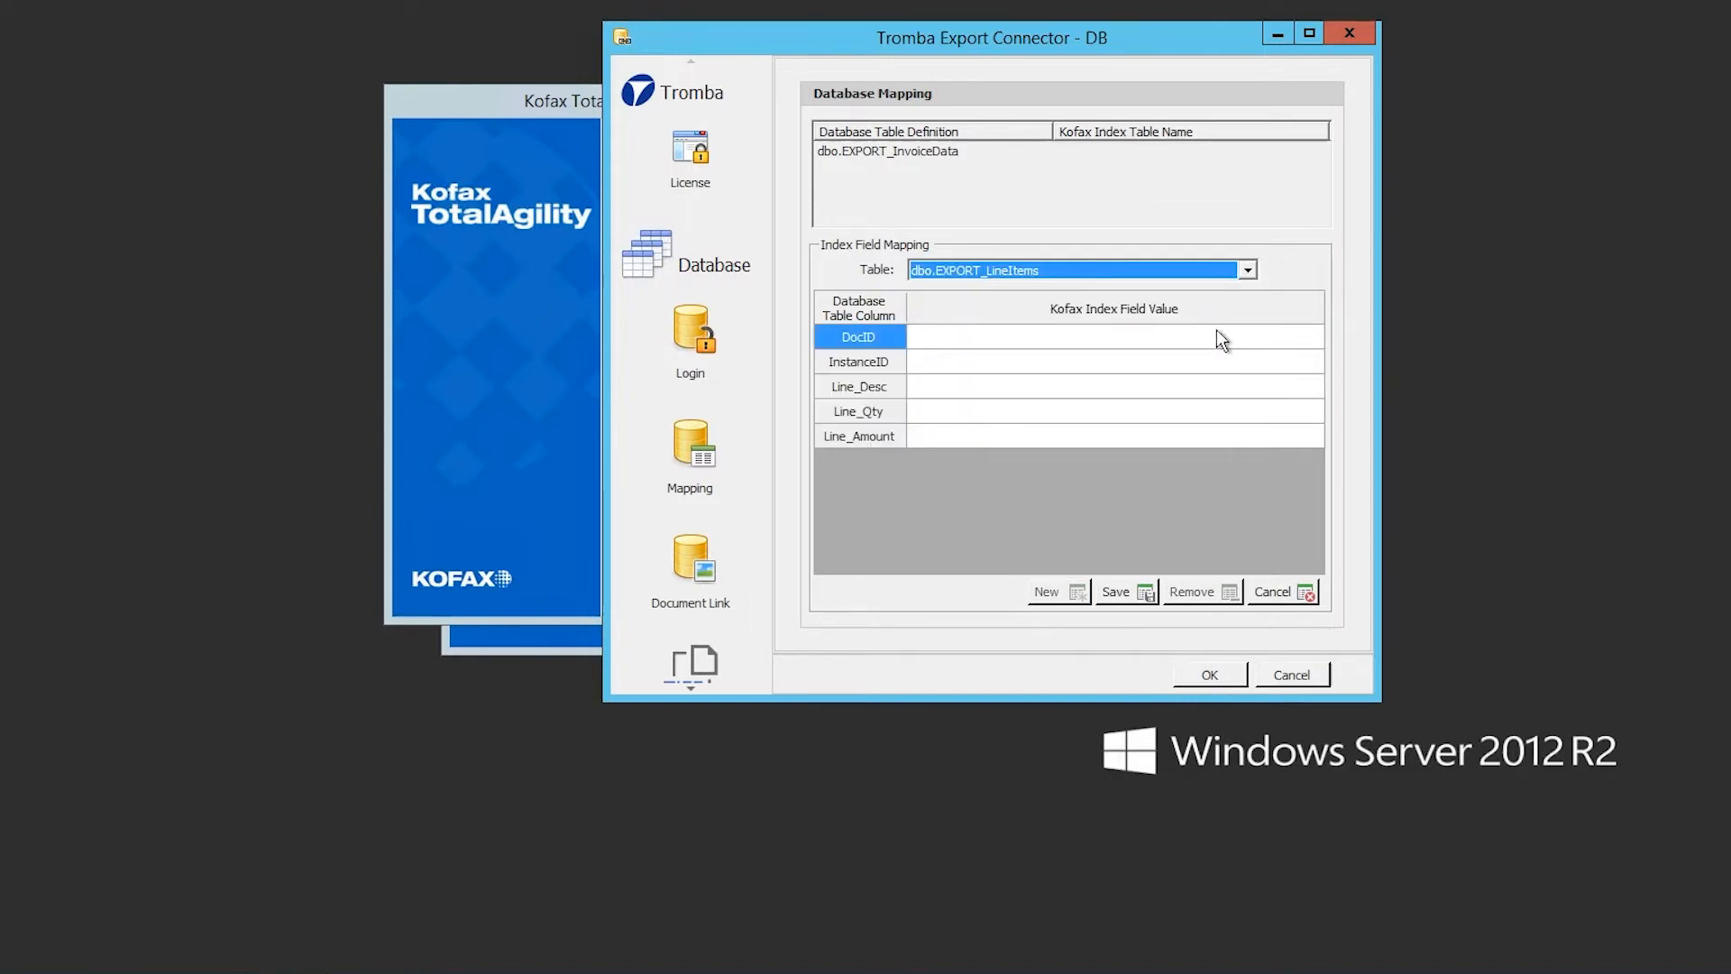
click(1221, 338)
click(1311, 337)
mouse_move(1096, 397)
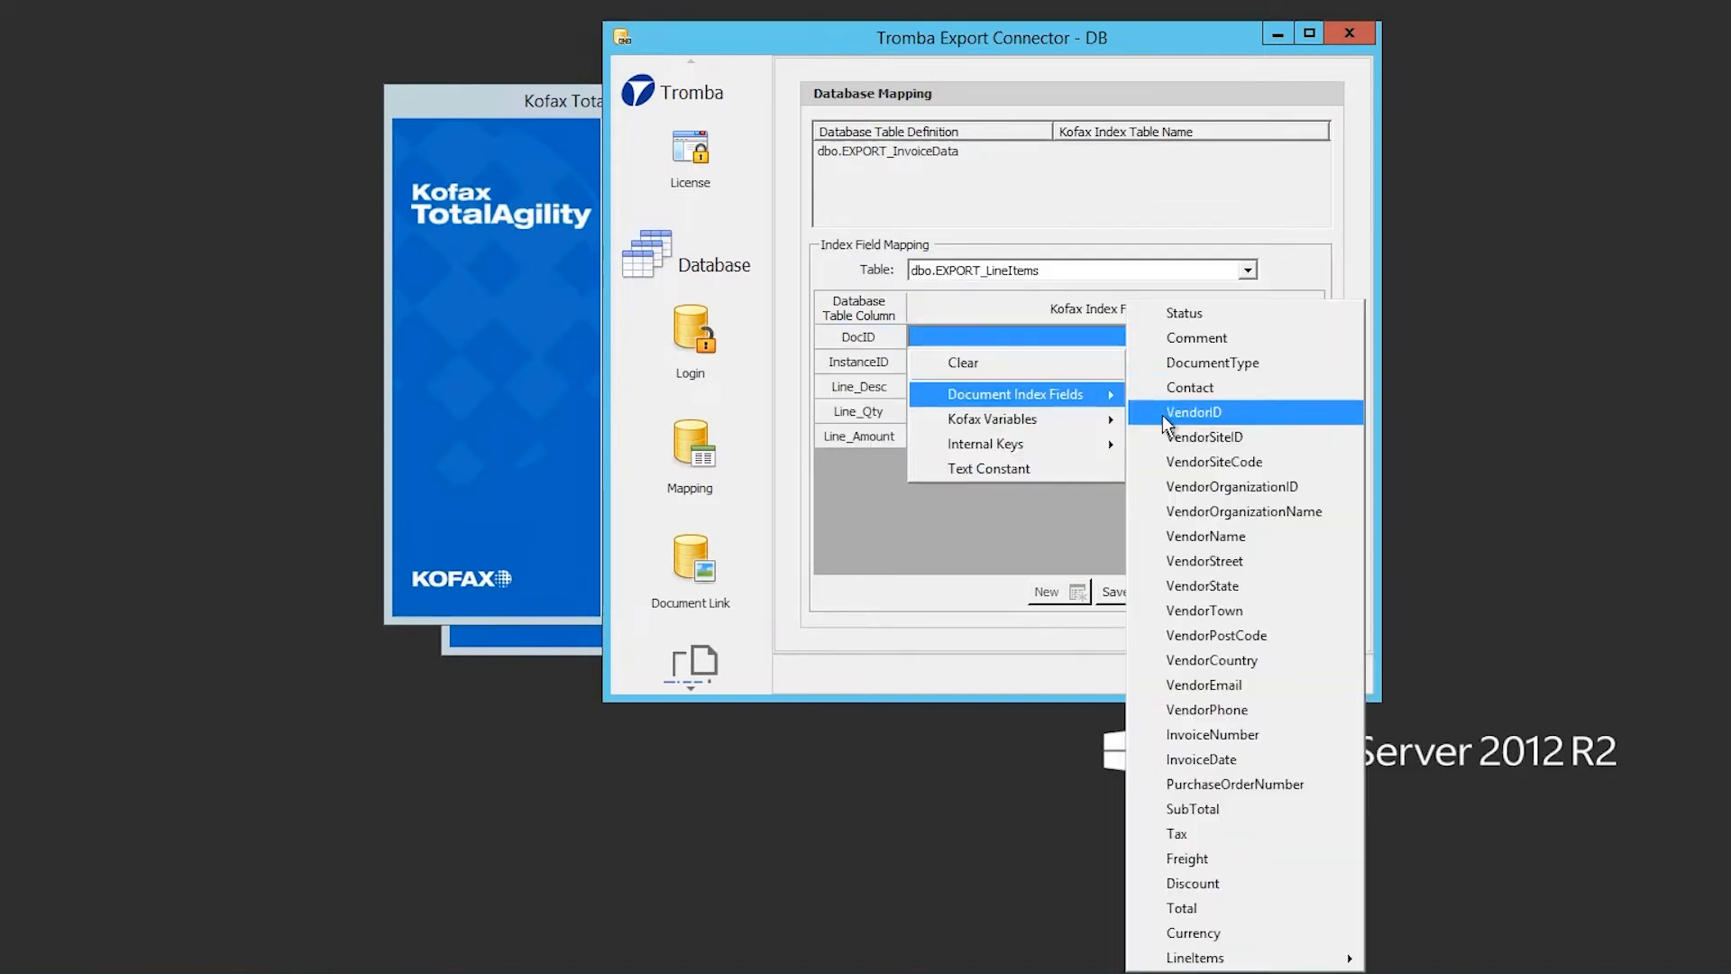
mouse_move(1105, 446)
click(1199, 443)
In the line items mapping, map InstanceID to the InstanceID variable and Line_Desc to the LineItems Description field.
click(1307, 364)
click(1307, 364)
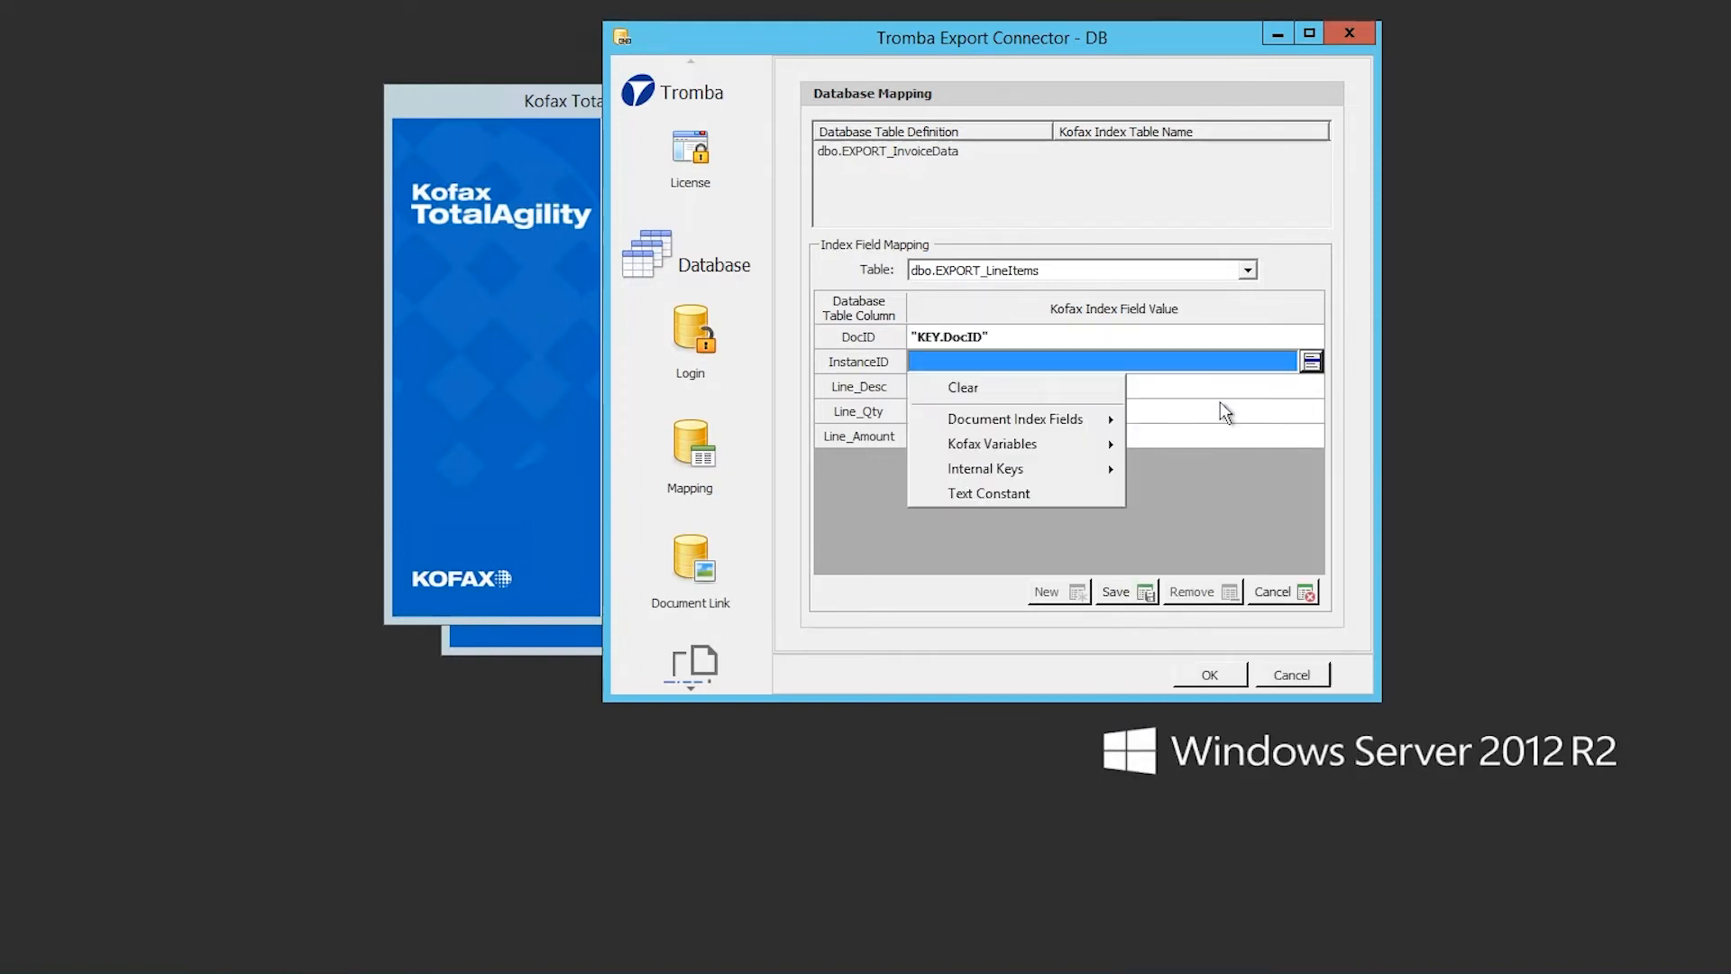
click(1193, 671)
click(1305, 384)
click(1307, 388)
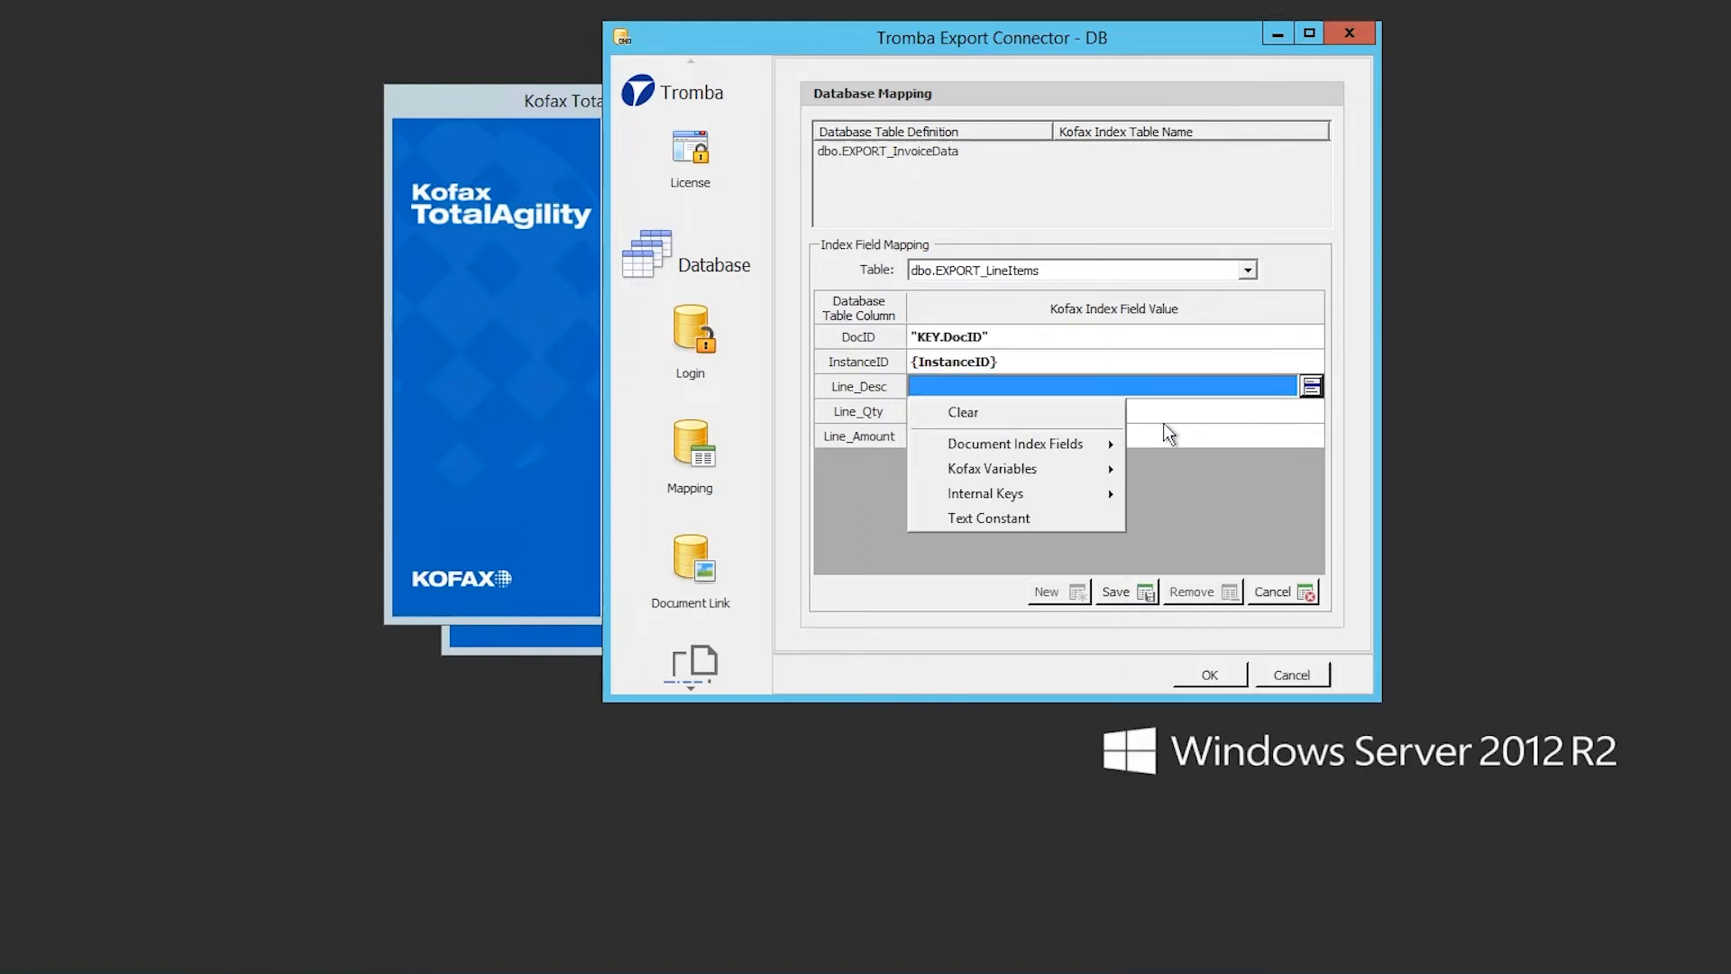
mouse_move(1325, 957)
click(1438, 883)
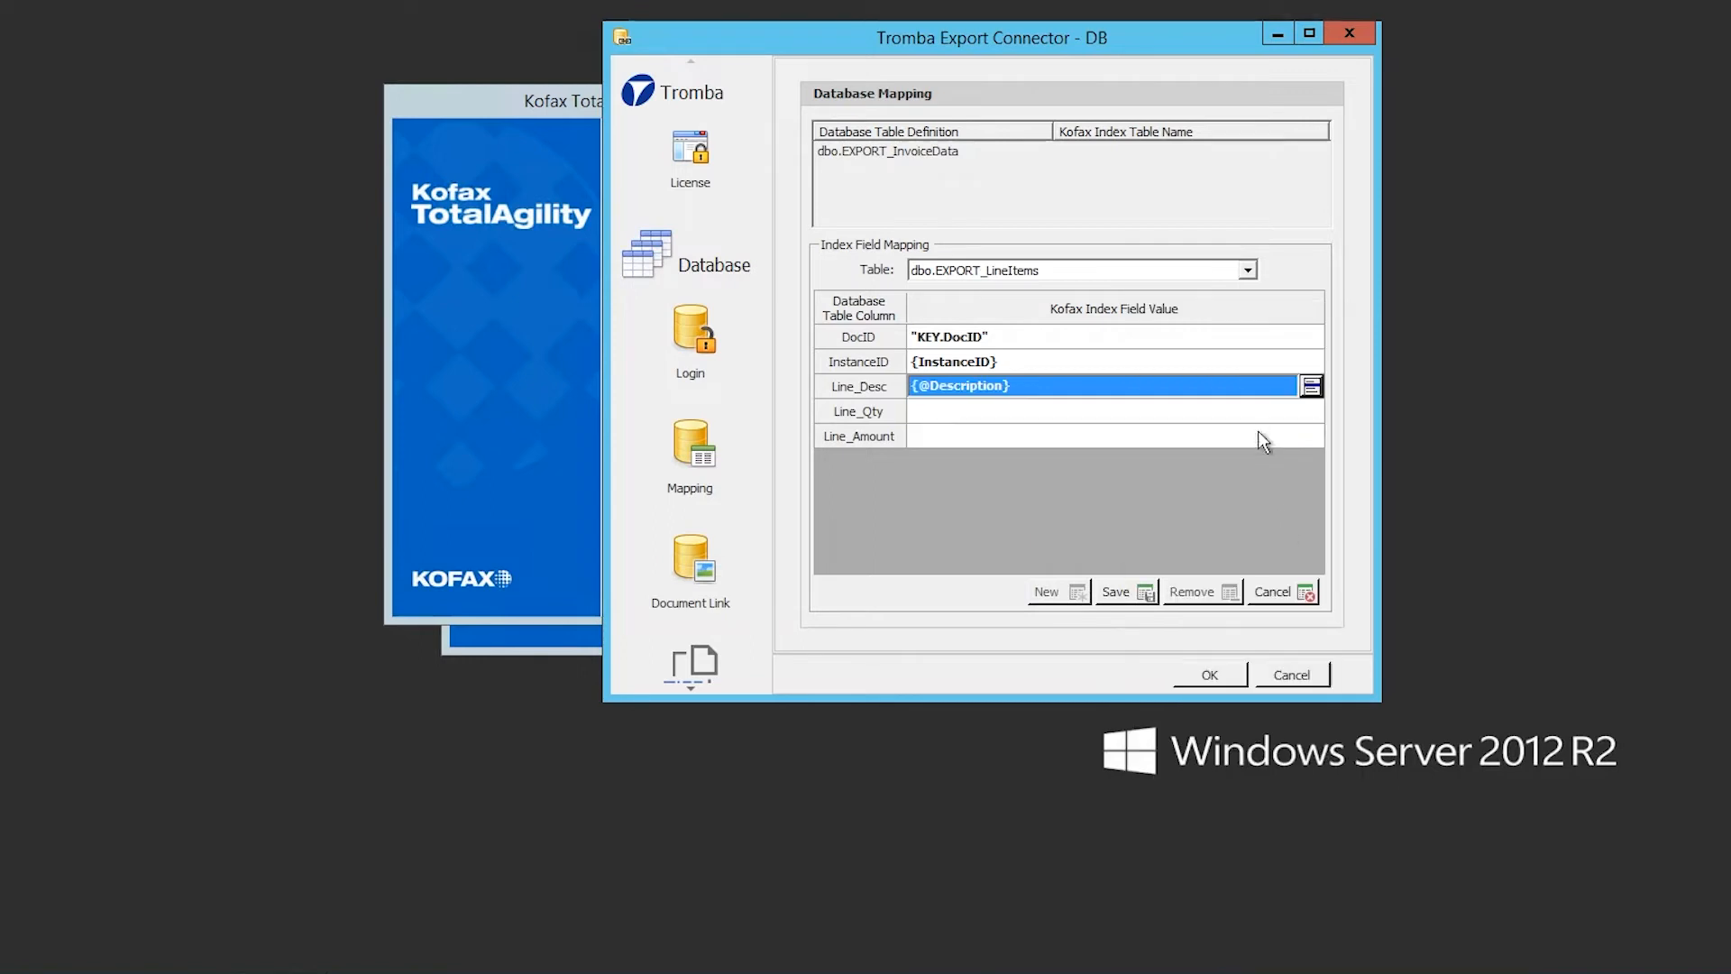
Map Line_Qty to the LineItems Quantity field and Line_Amount to the LineItems Total Price field.
click(1308, 412)
click(1307, 412)
mouse_move(1089, 473)
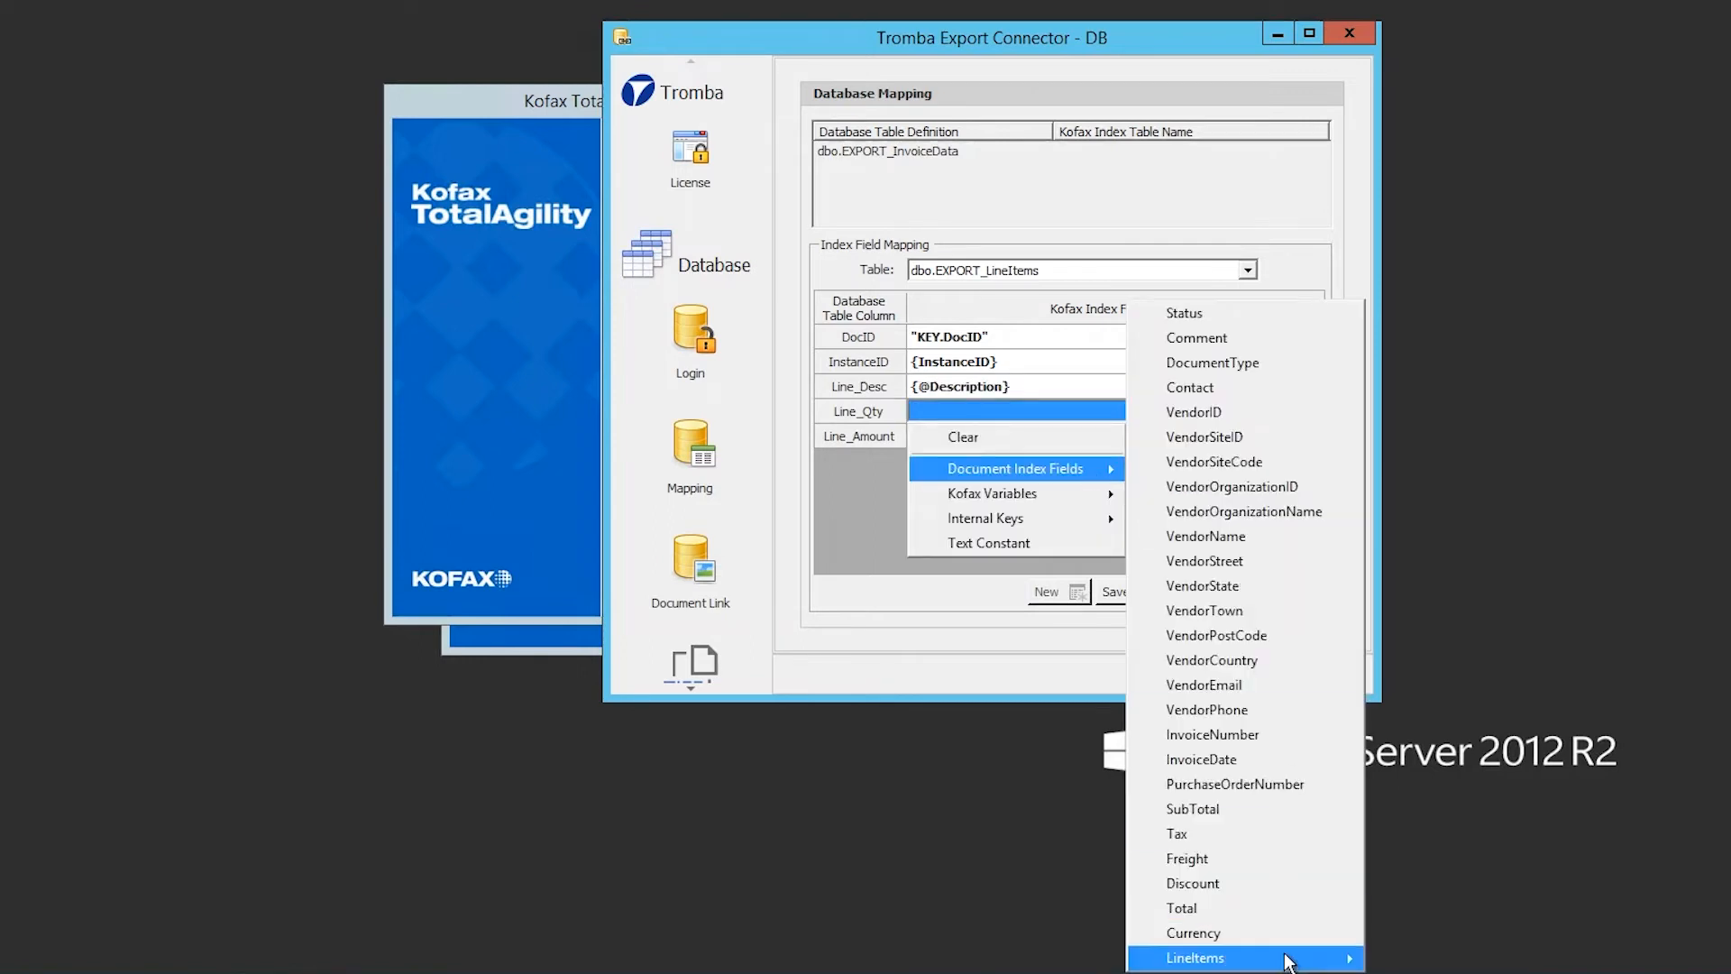
mouse_move(1325, 958)
click(1437, 915)
click(1284, 436)
click(1314, 437)
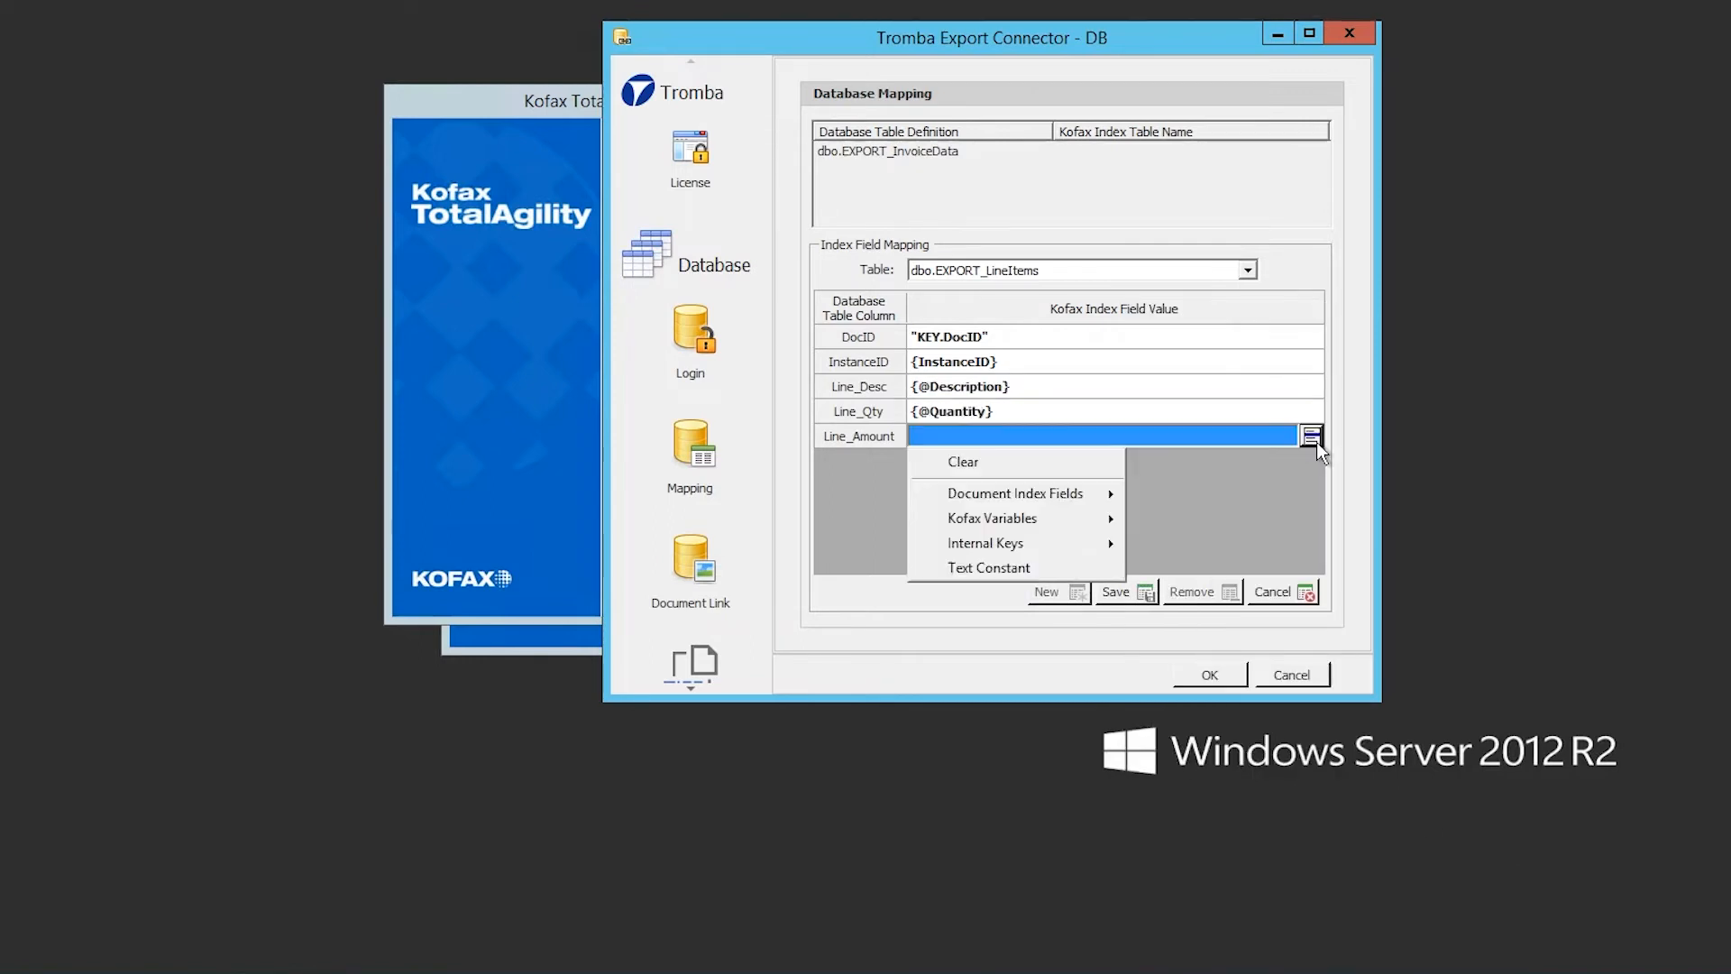
mouse_move(1073, 493)
mouse_move(1325, 957)
click(1409, 960)
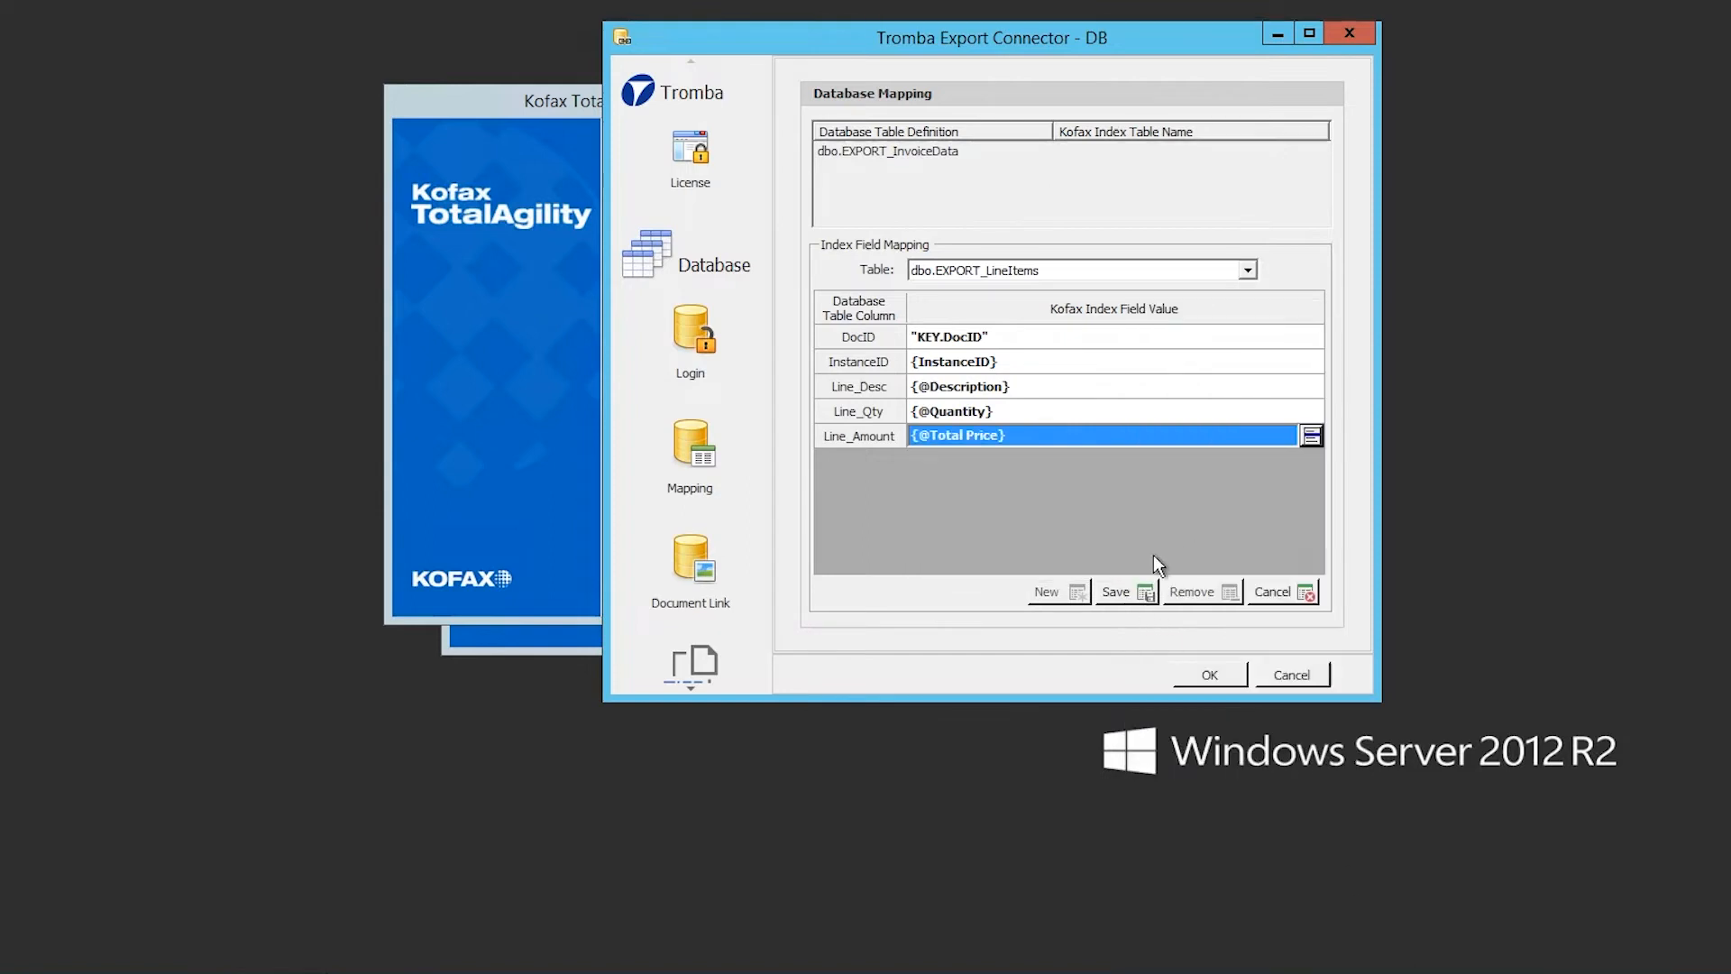
Save the line items mapping and review the field mappings of both defined tables.
click(1114, 592)
click(1008, 149)
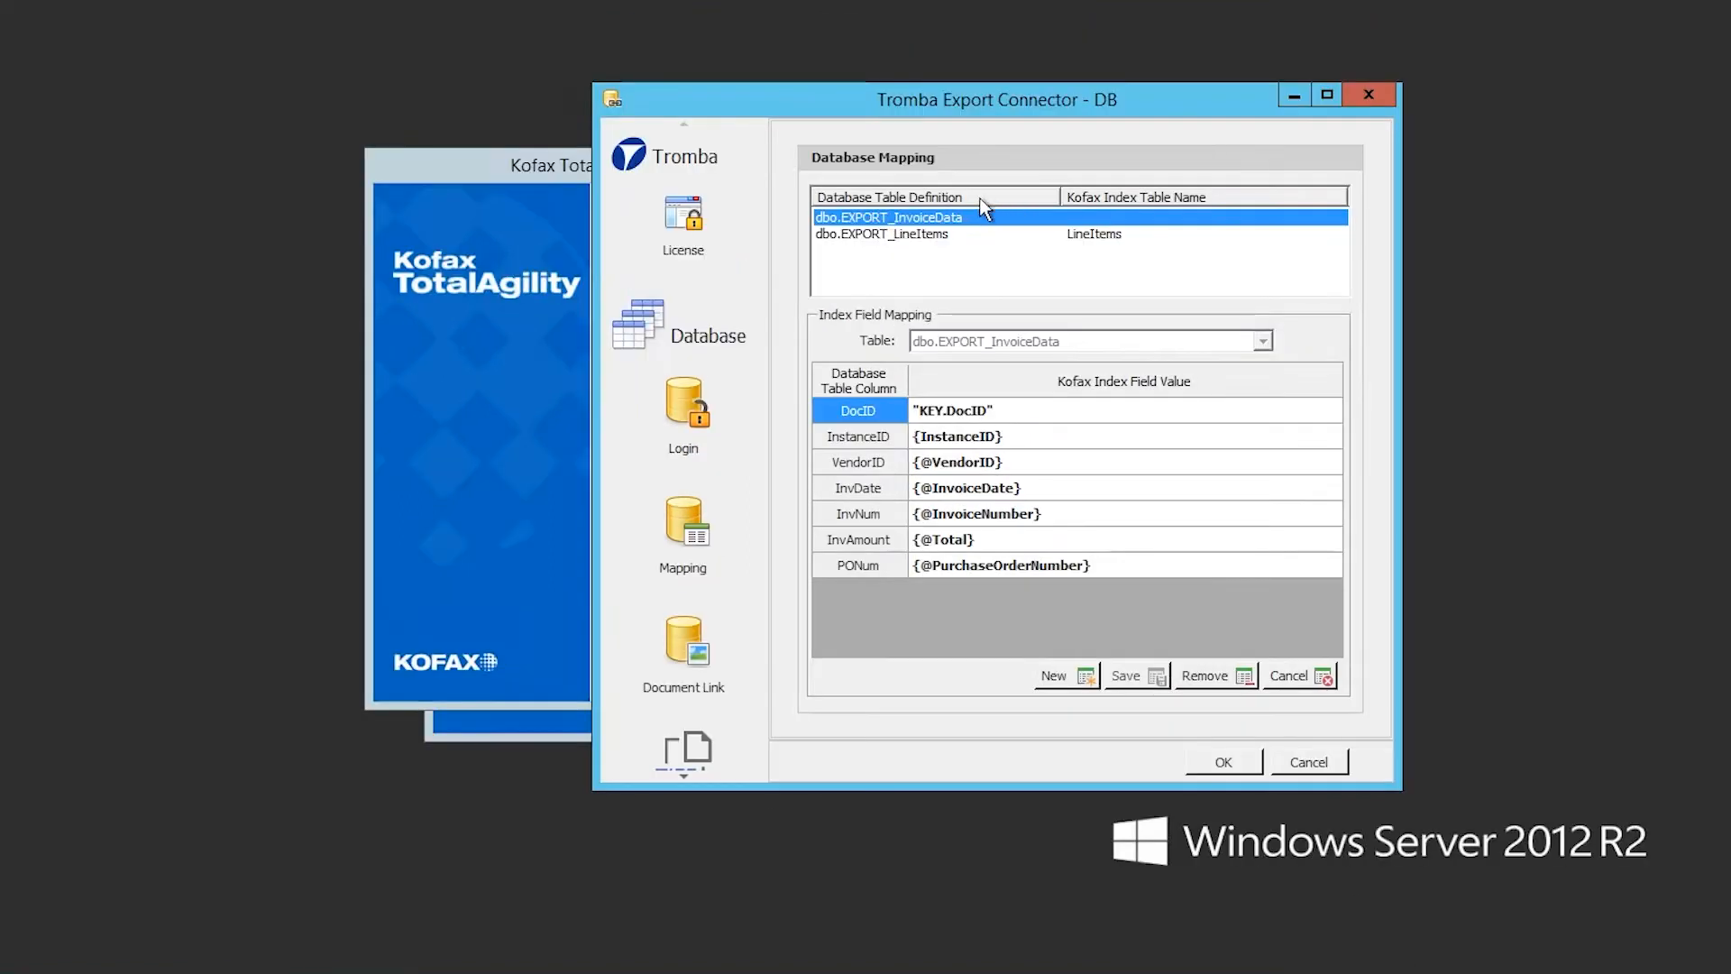
click(958, 236)
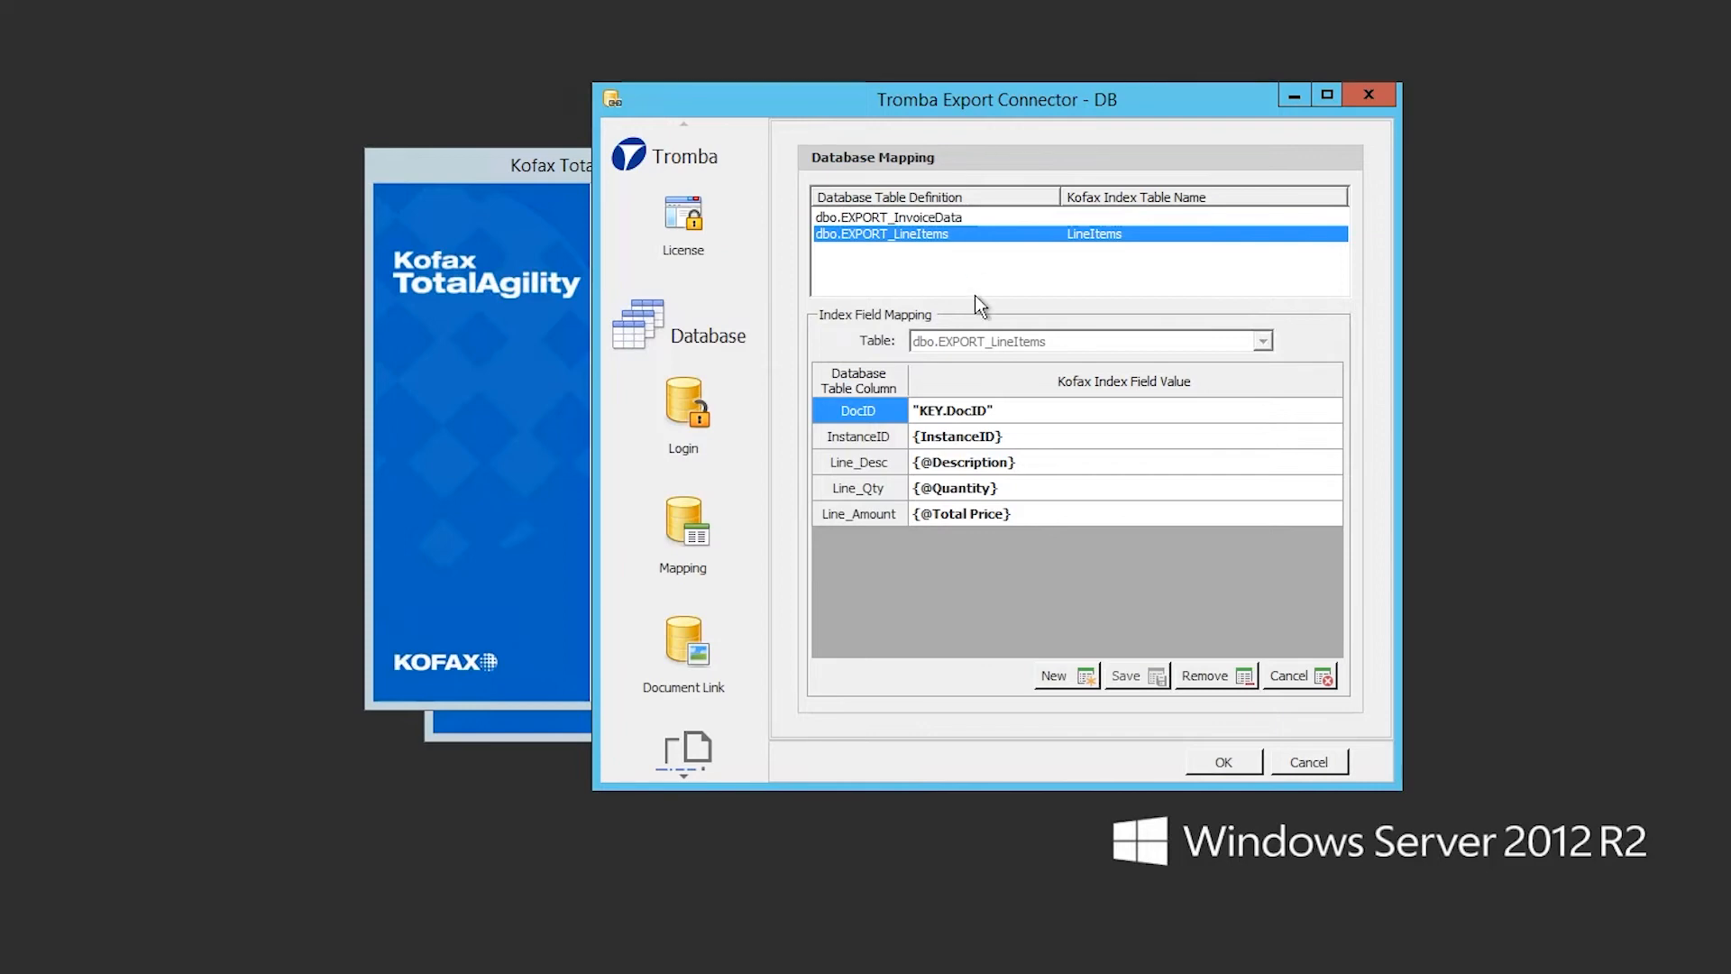
In the document link settings, enable exporting documents to the filesystem with C:\Export\Demos as the target folder.
click(685, 654)
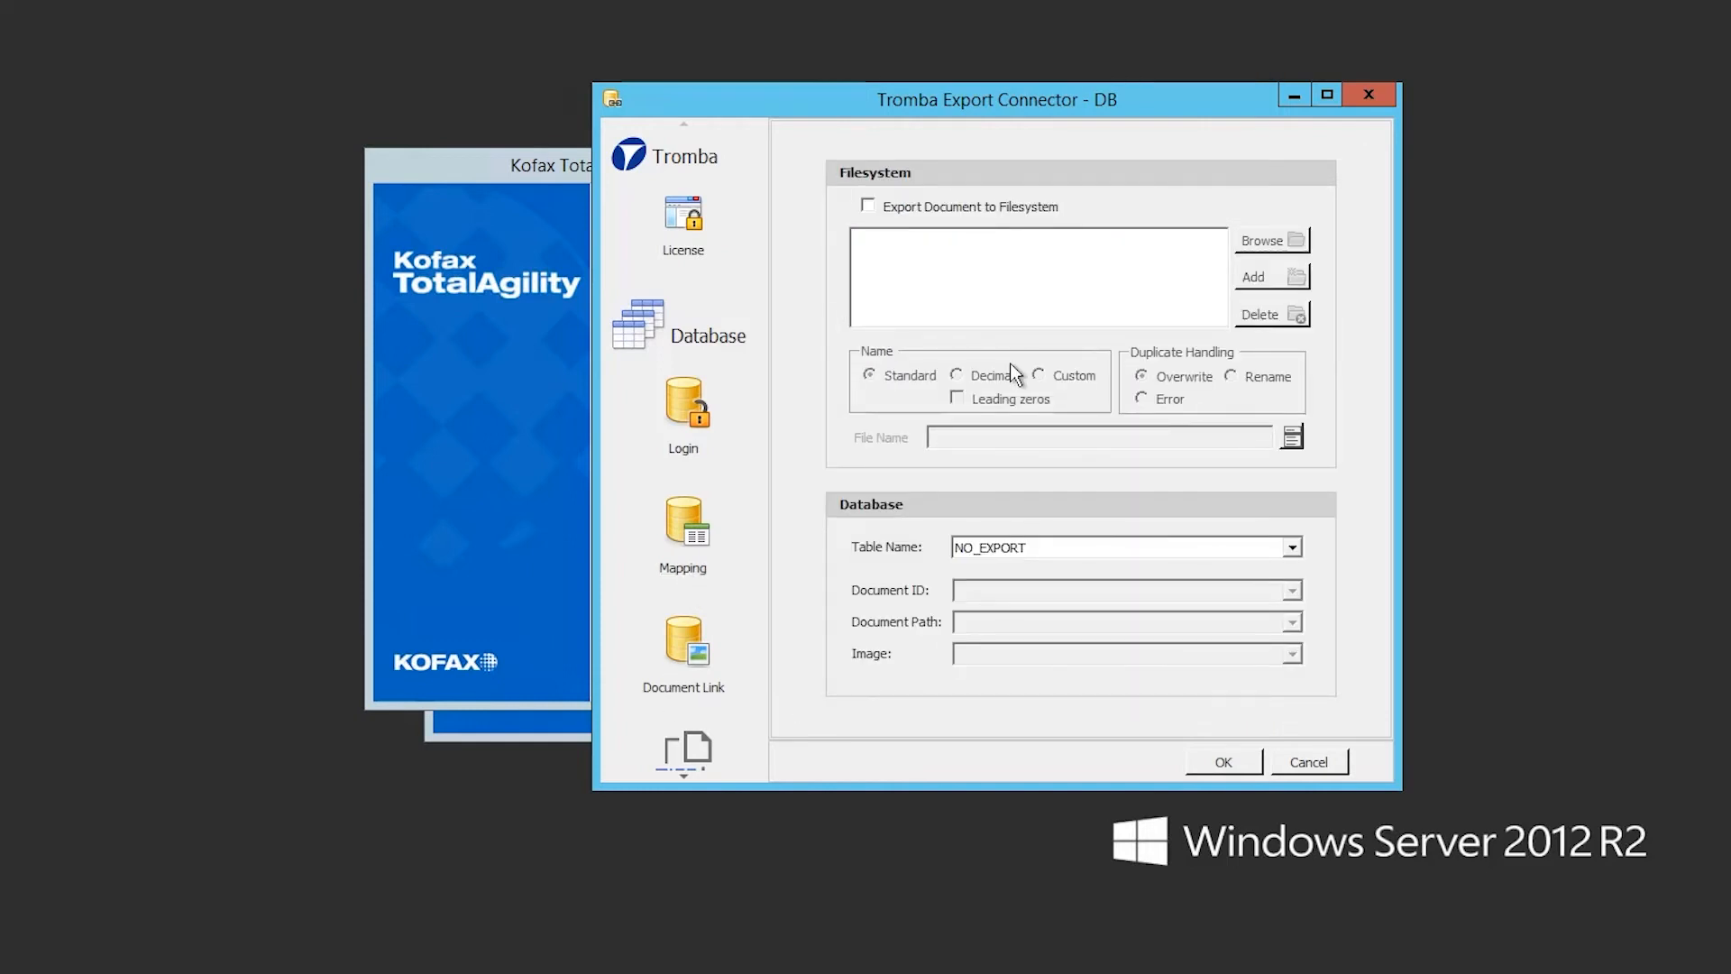
click(868, 205)
click(1266, 239)
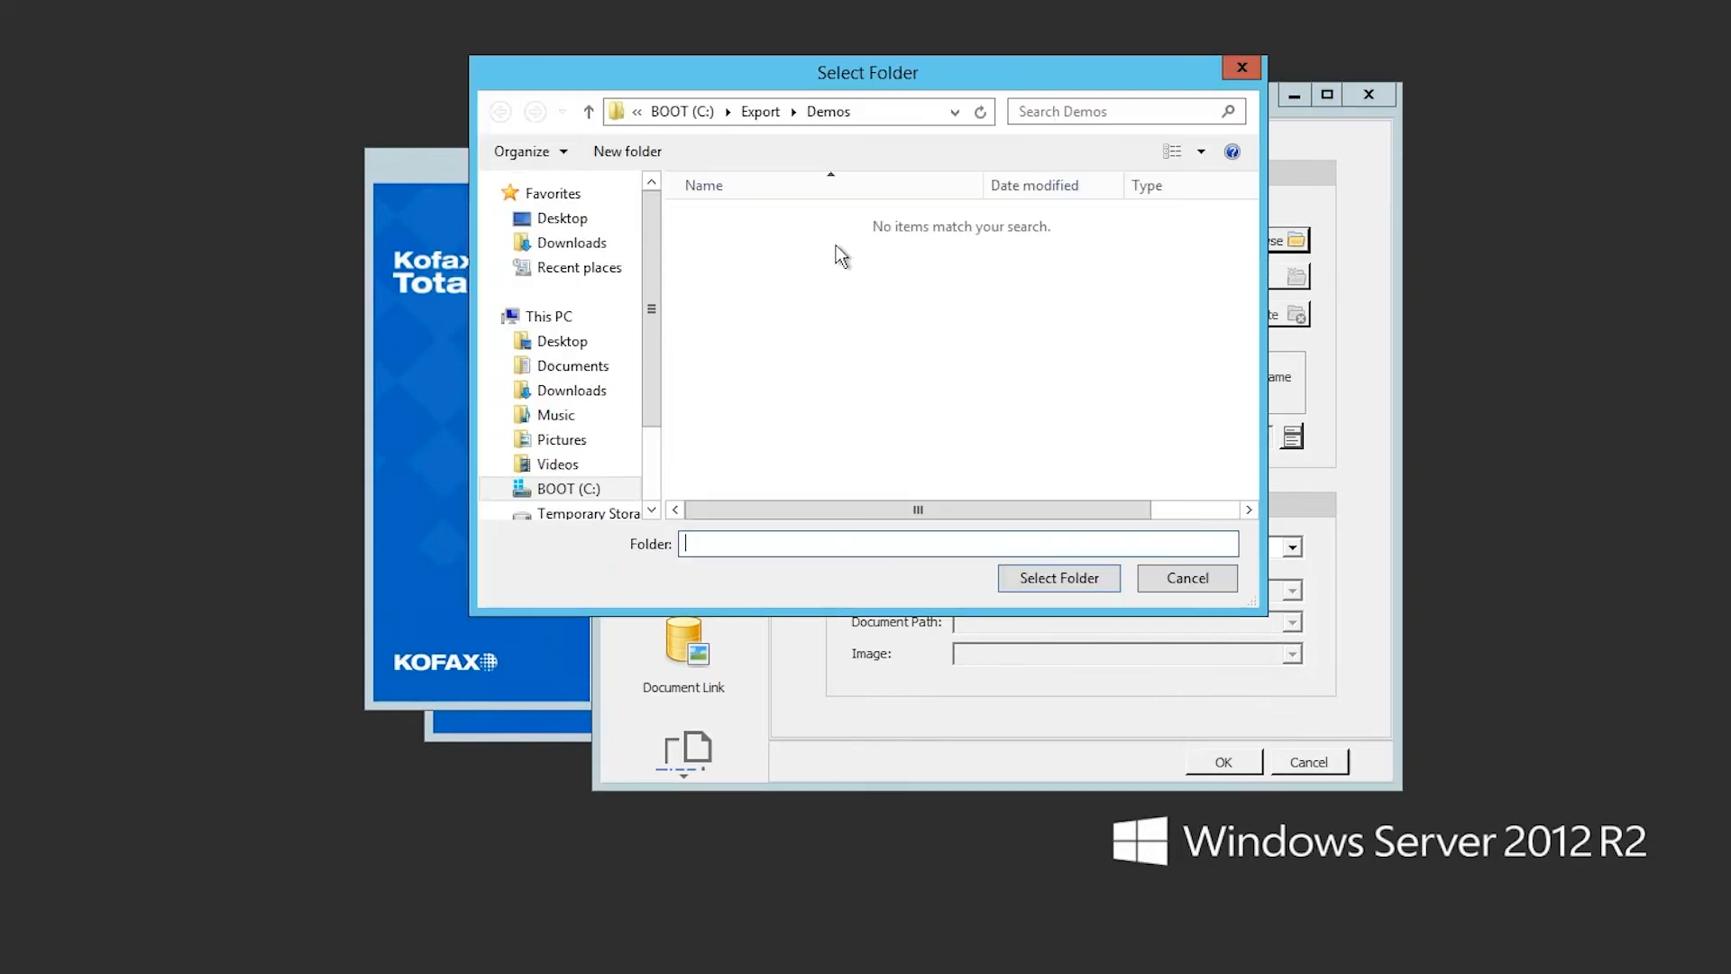
click(1062, 578)
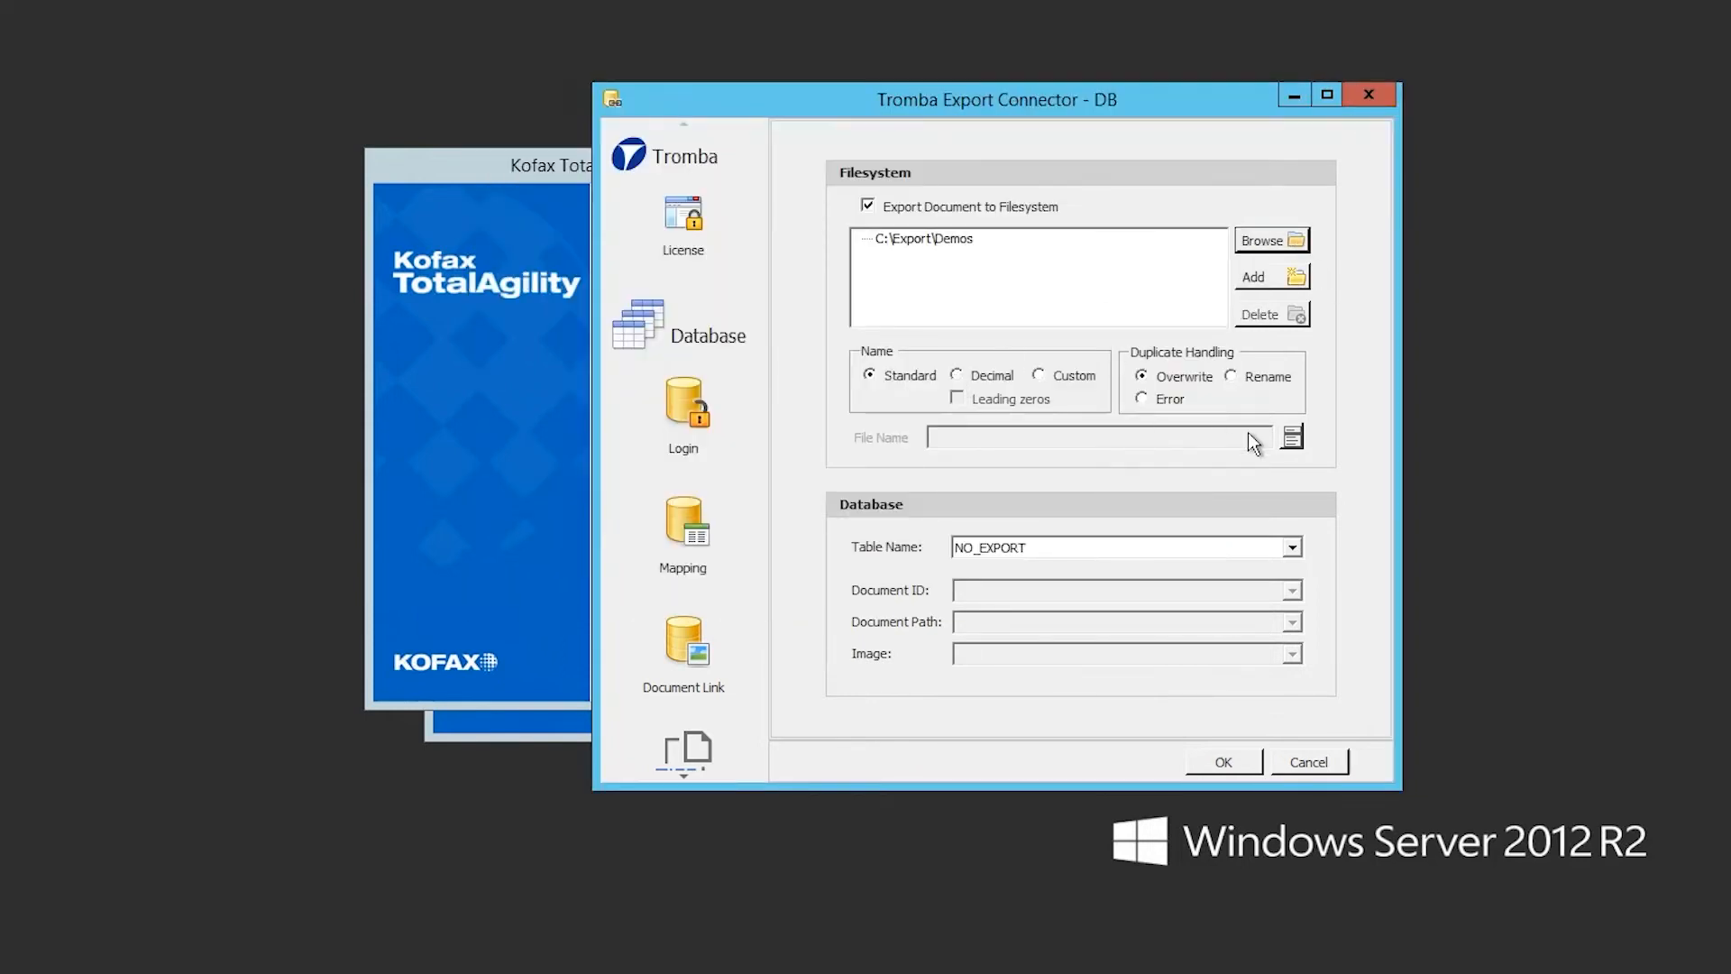
Set the exported document naming to Custom, using the VendorID document field as the file name.
click(959, 376)
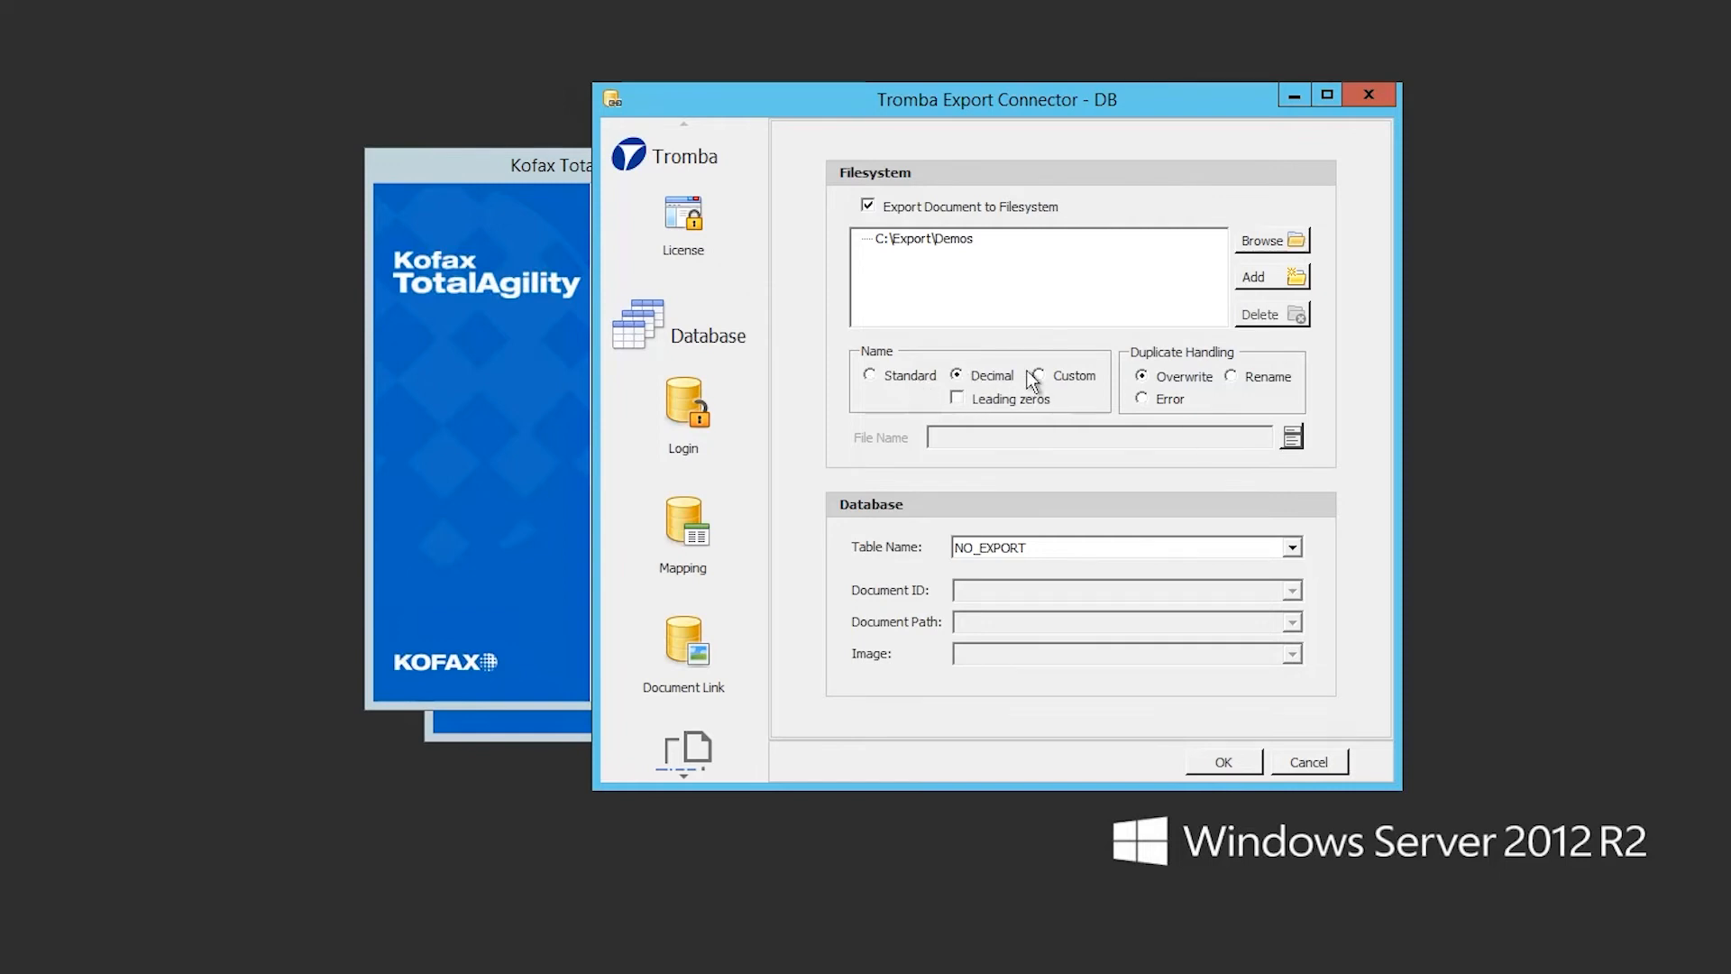
click(1039, 376)
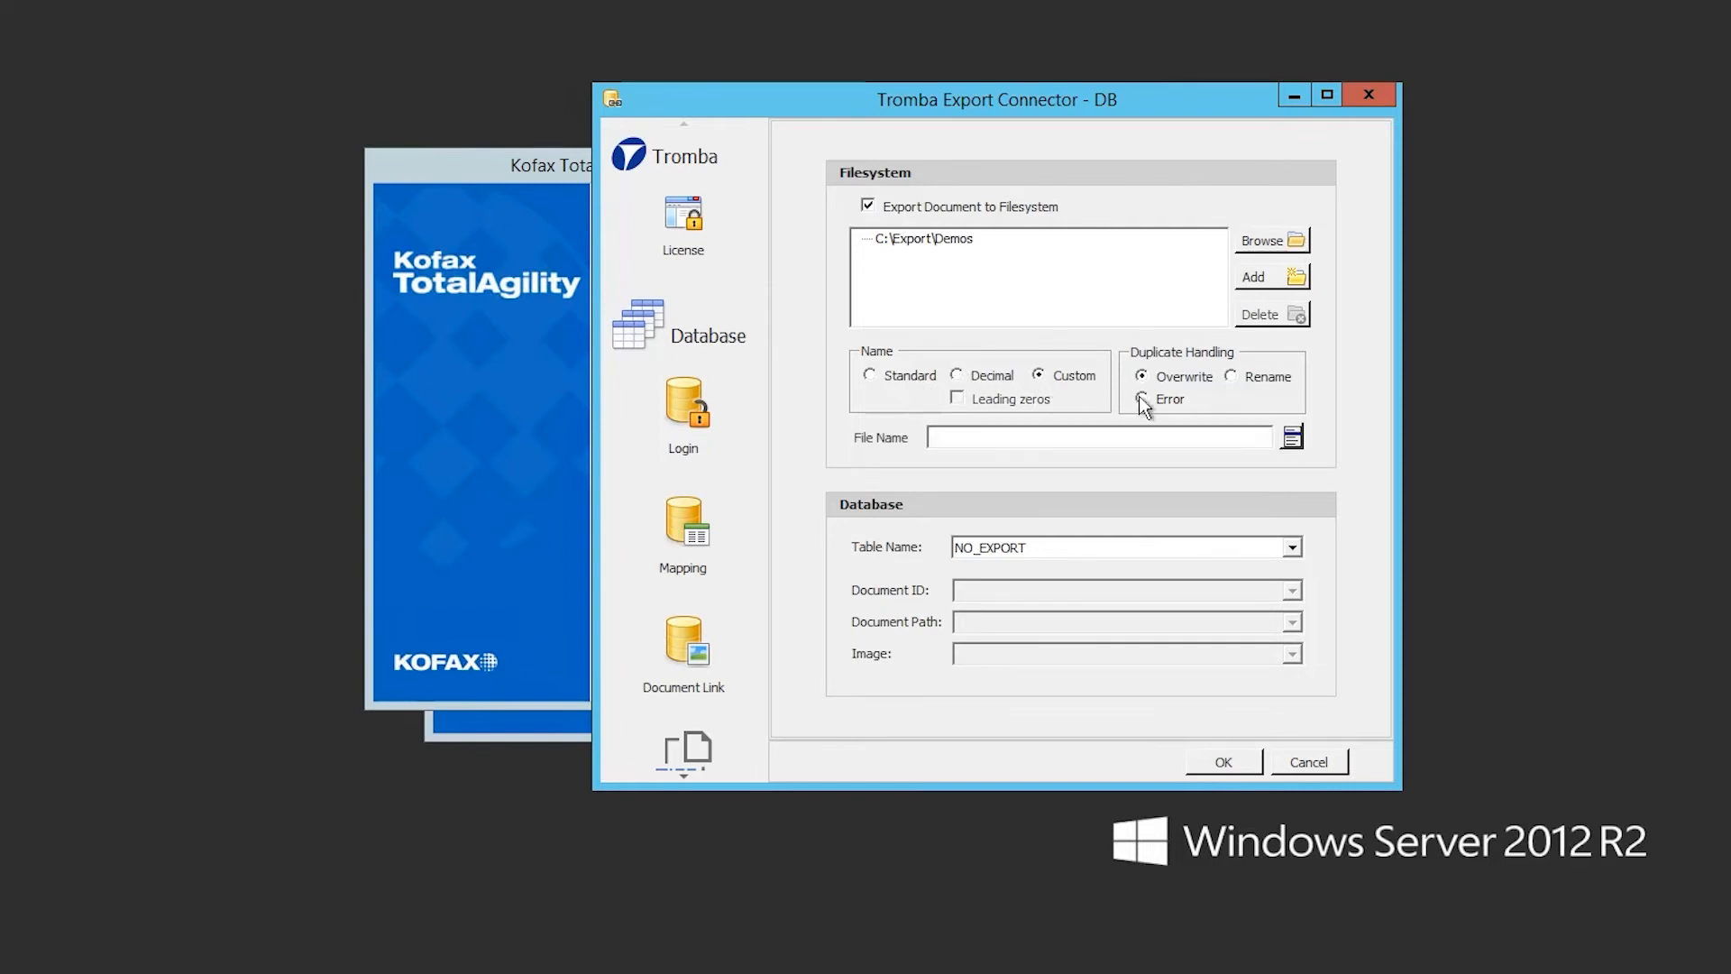
click(1289, 442)
mouse_move(1081, 498)
click(1208, 492)
Turn off filesystem export and link documents to the dbo.EXPORT_Blob table, with DocID as document ID and Blob as image column.
click(867, 207)
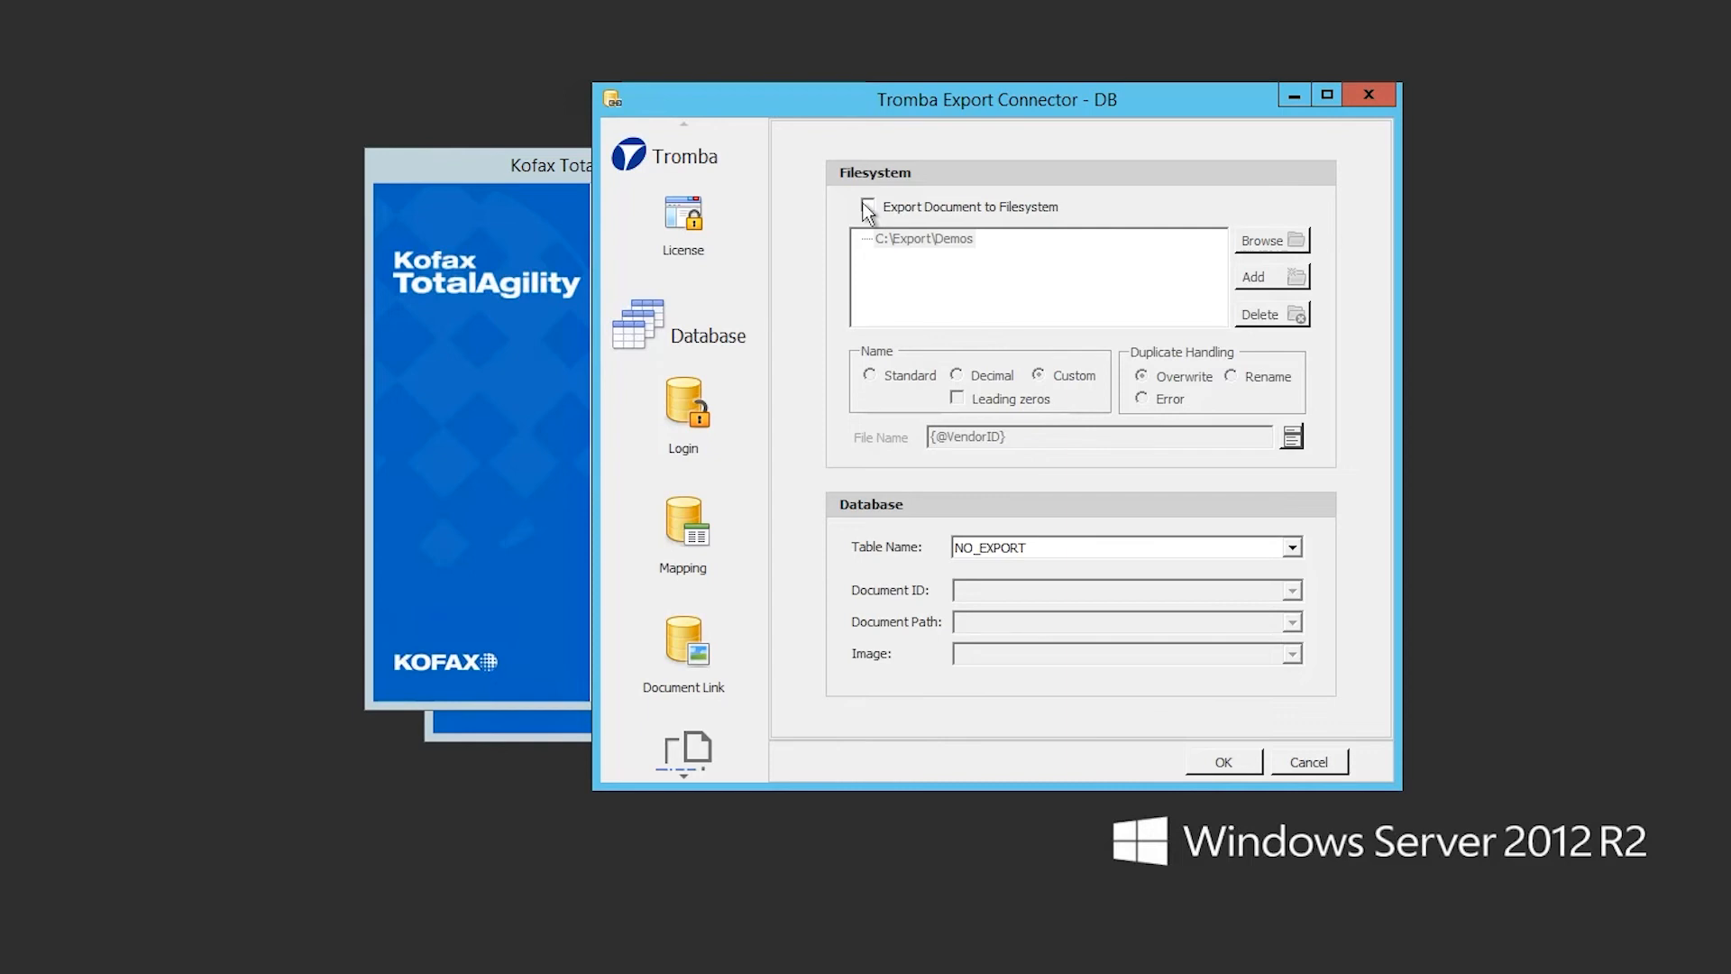
click(1292, 547)
click(1205, 619)
click(1292, 590)
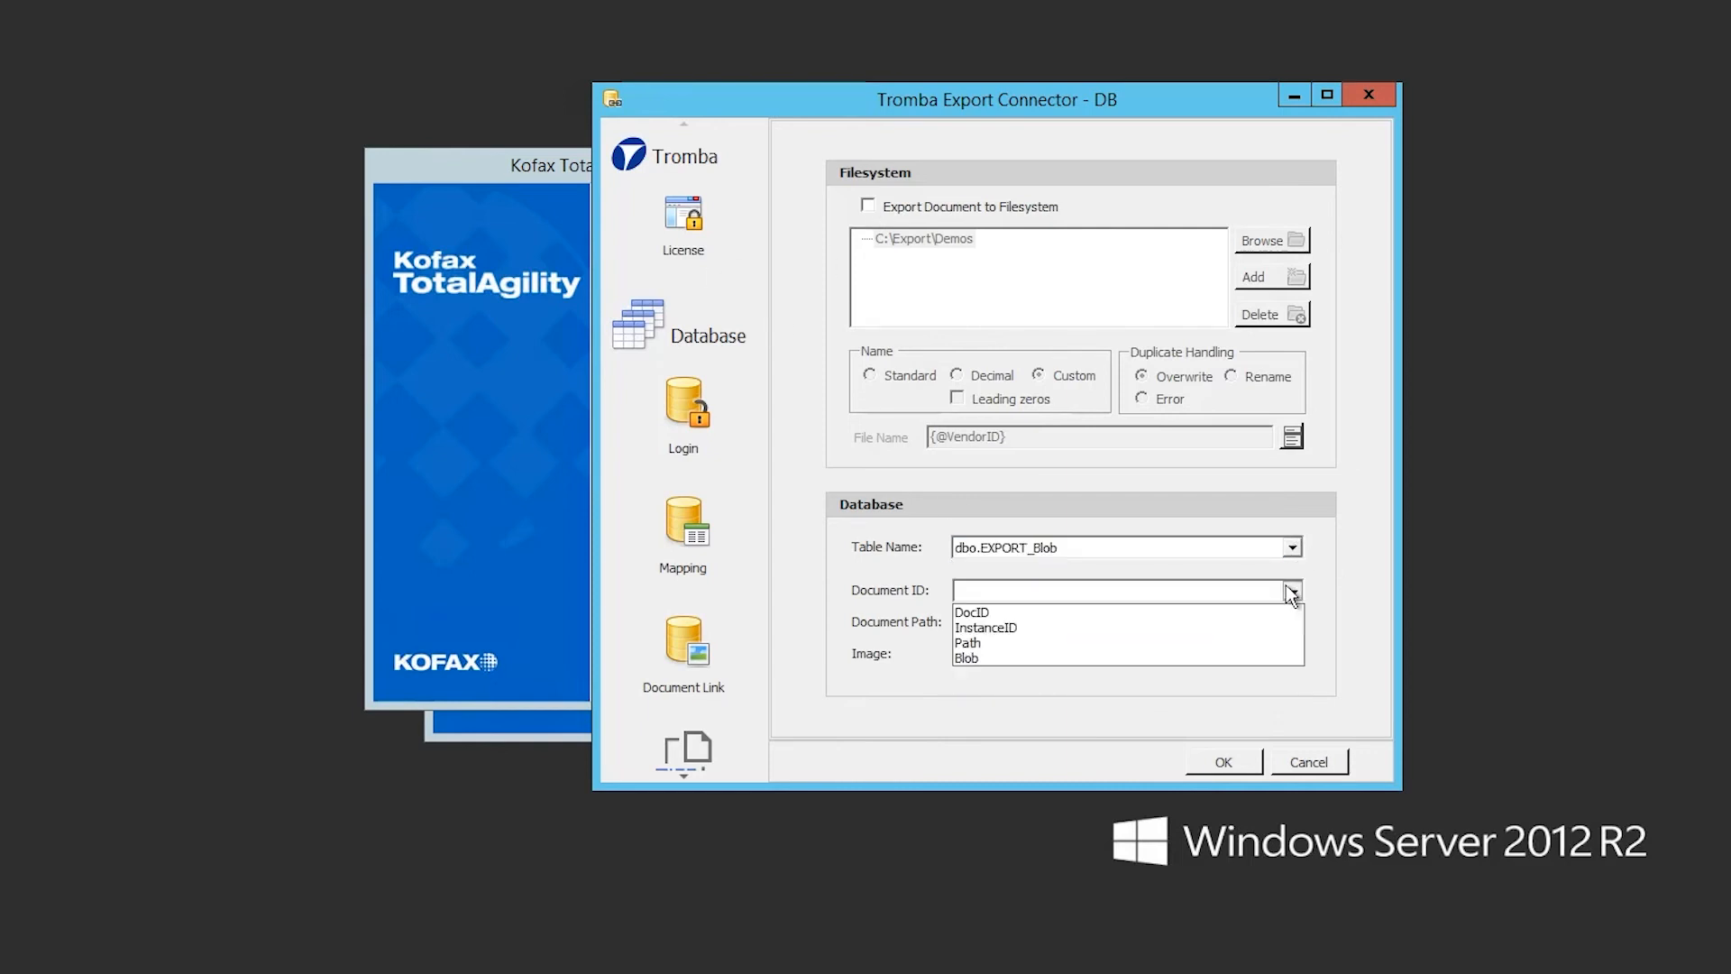
click(1203, 613)
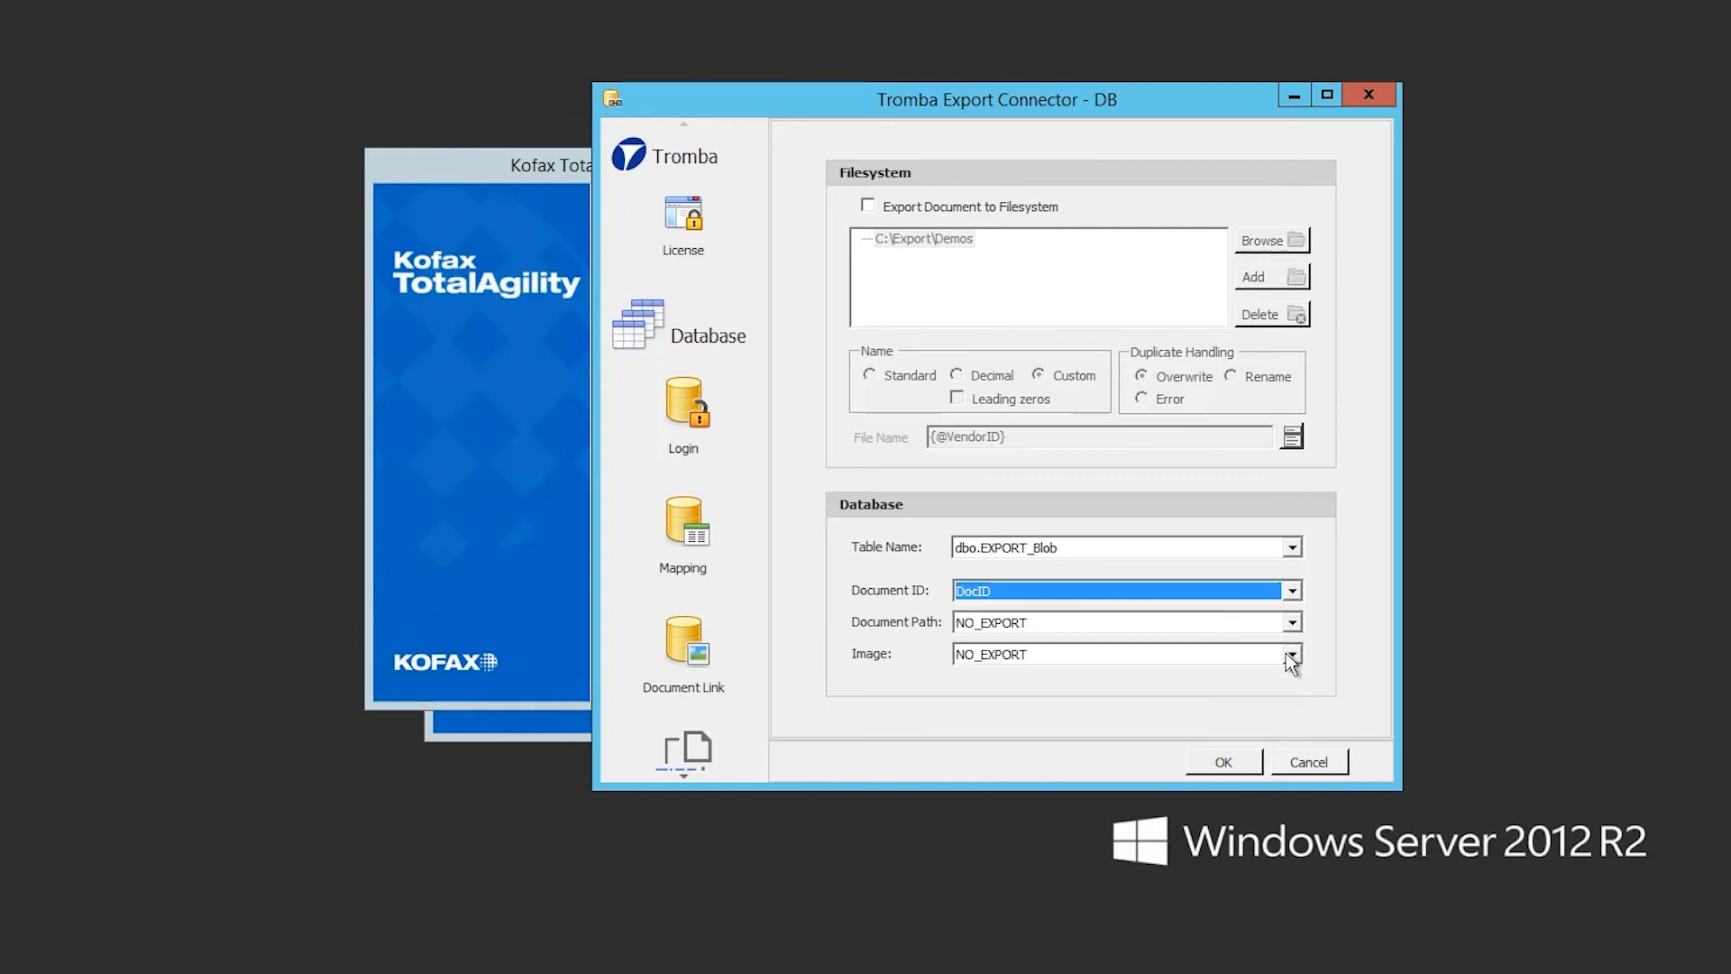
click(1291, 654)
click(1149, 730)
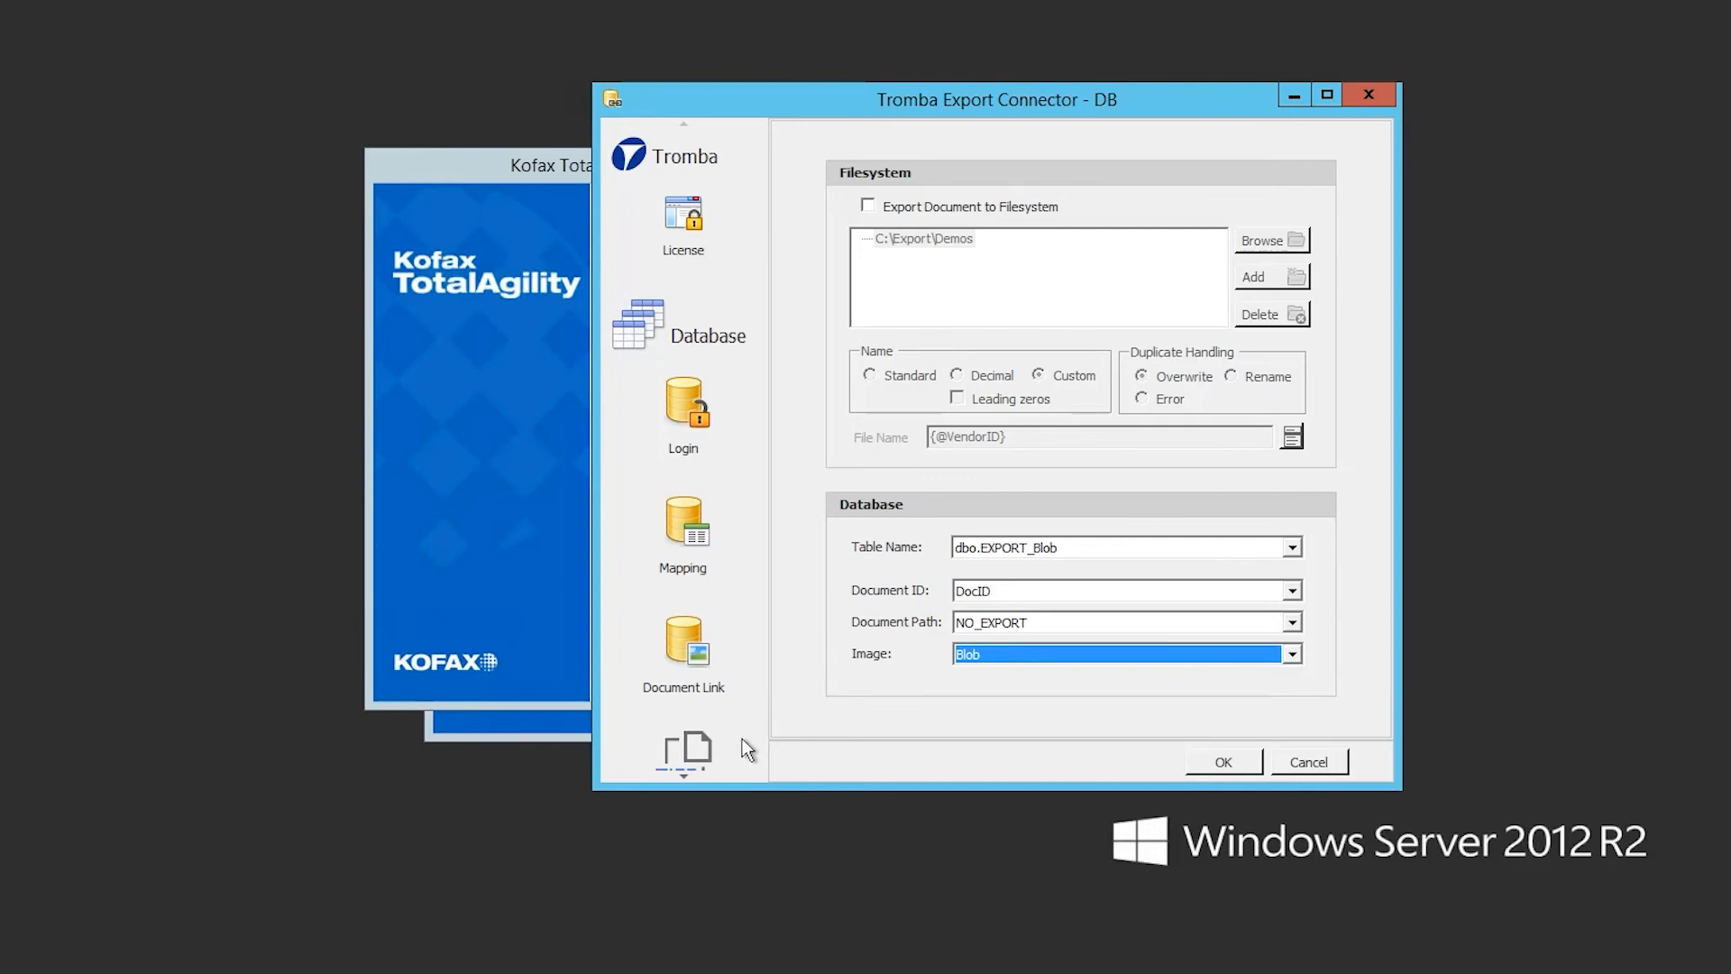
Review the connector's document format options and its general partial job export setting.
click(684, 774)
click(684, 773)
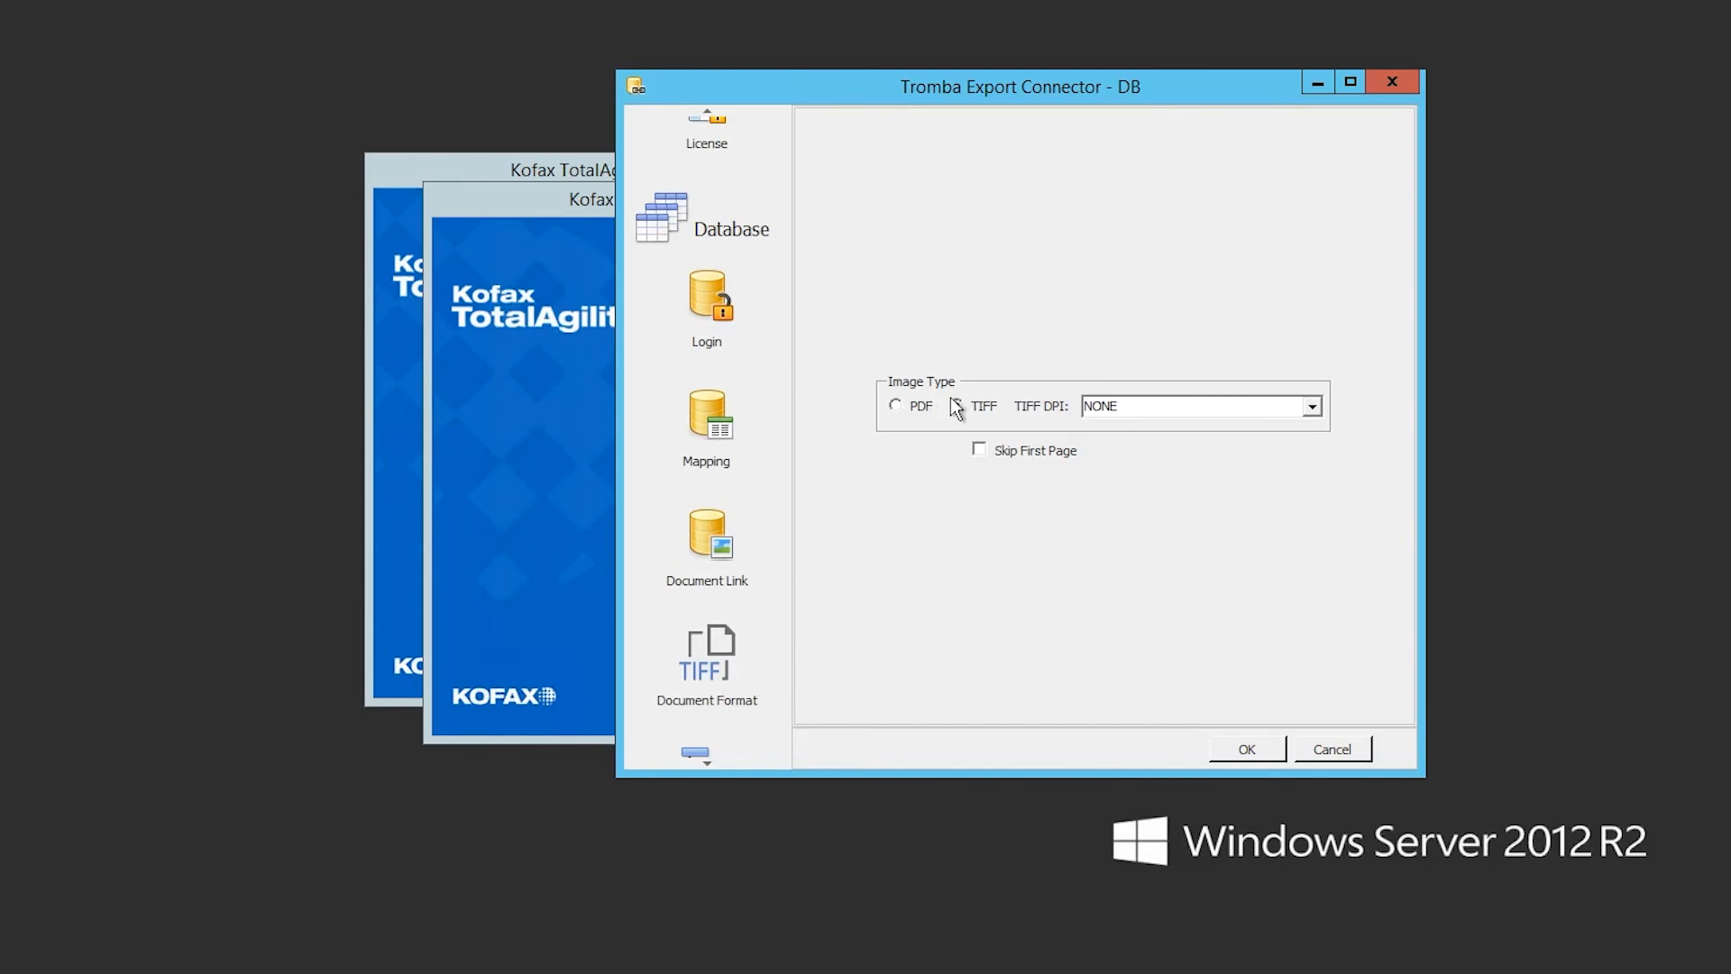
click(709, 762)
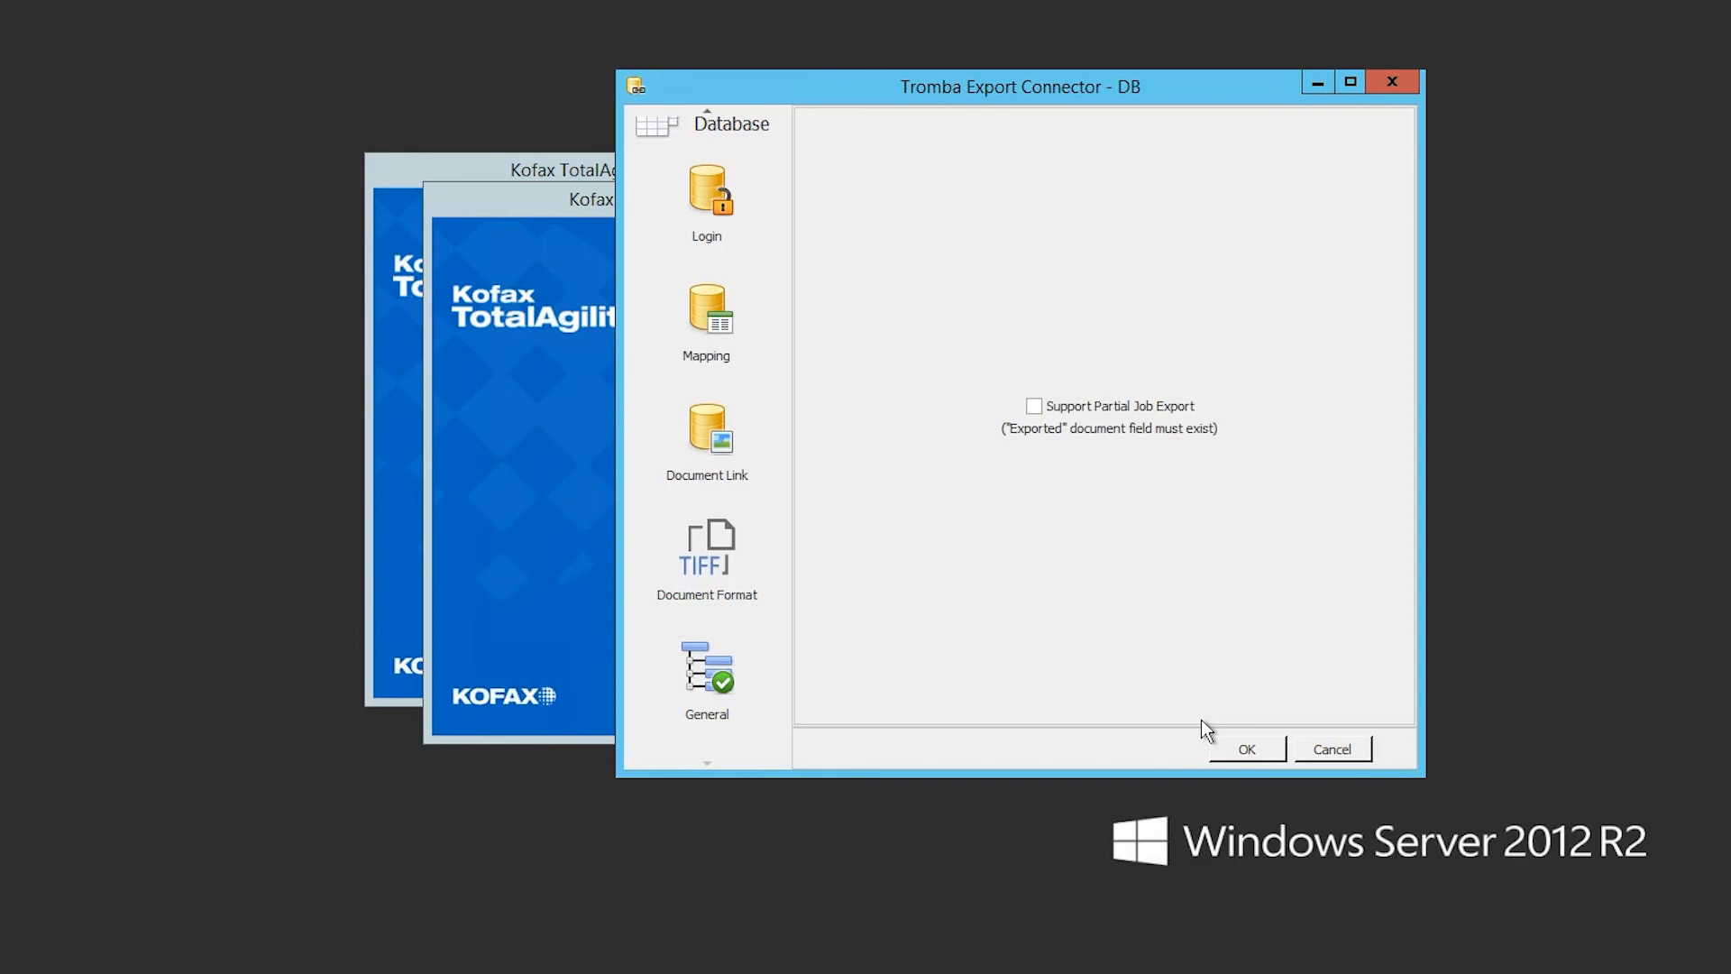
Accept the database connector configuration, save the AP Invoice connector mappings and return to the main configuration window.
click(1215, 742)
click(1112, 720)
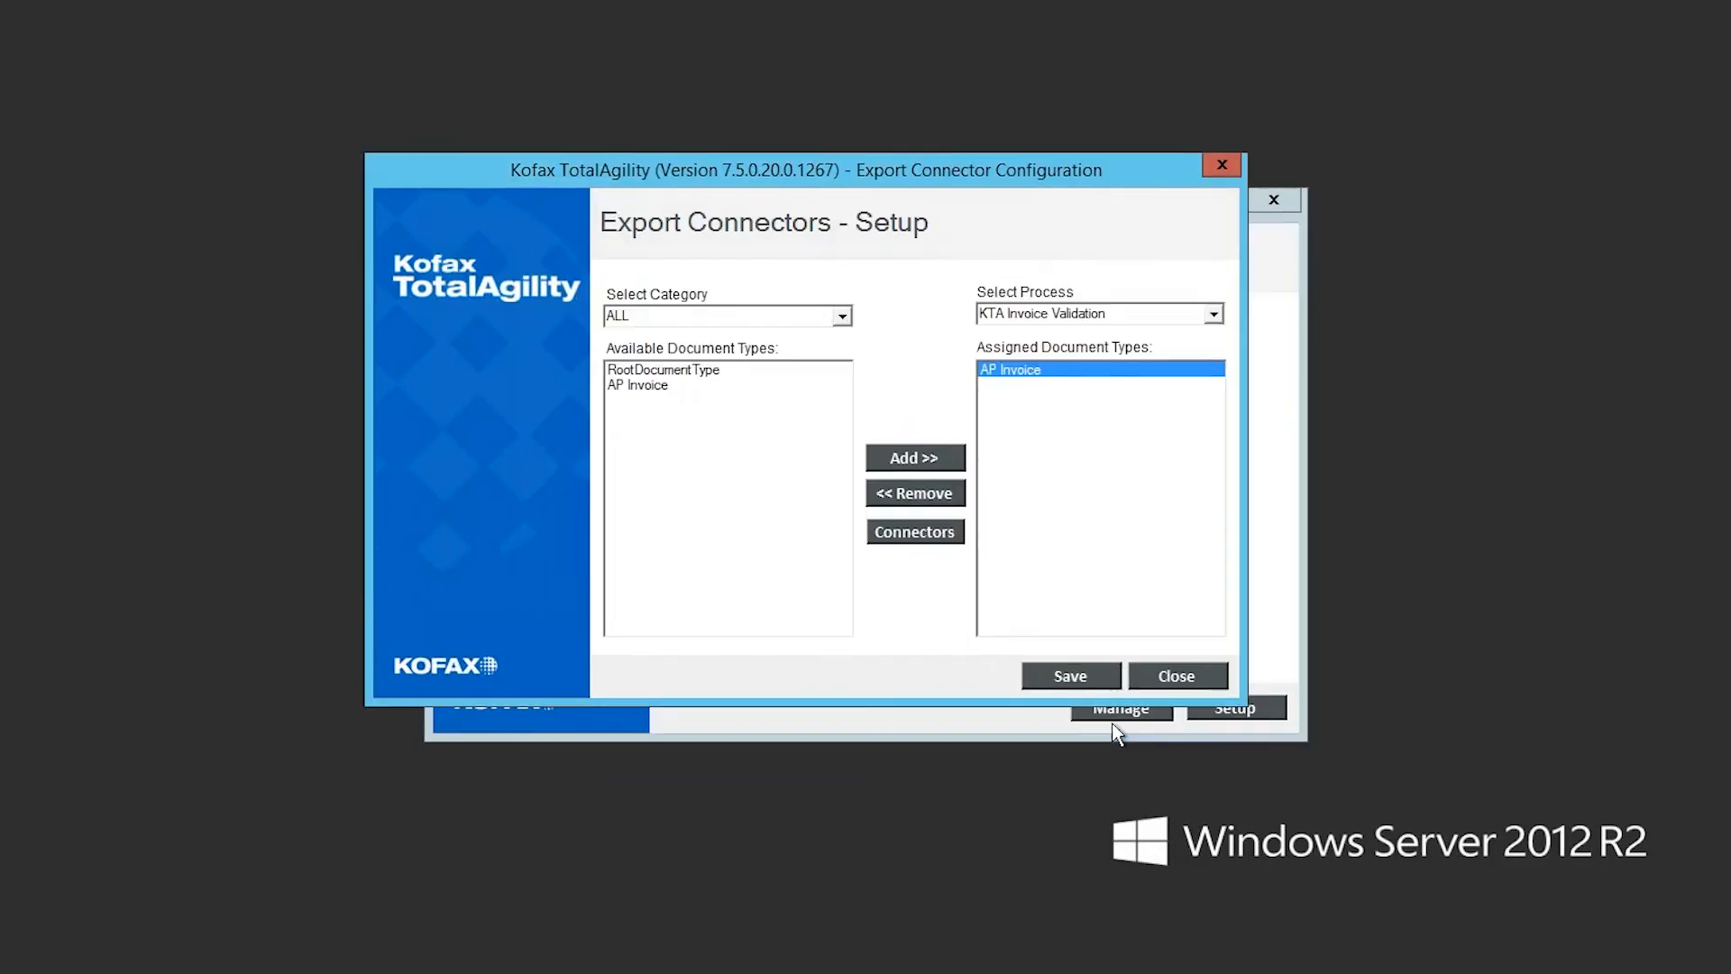
click(1089, 676)
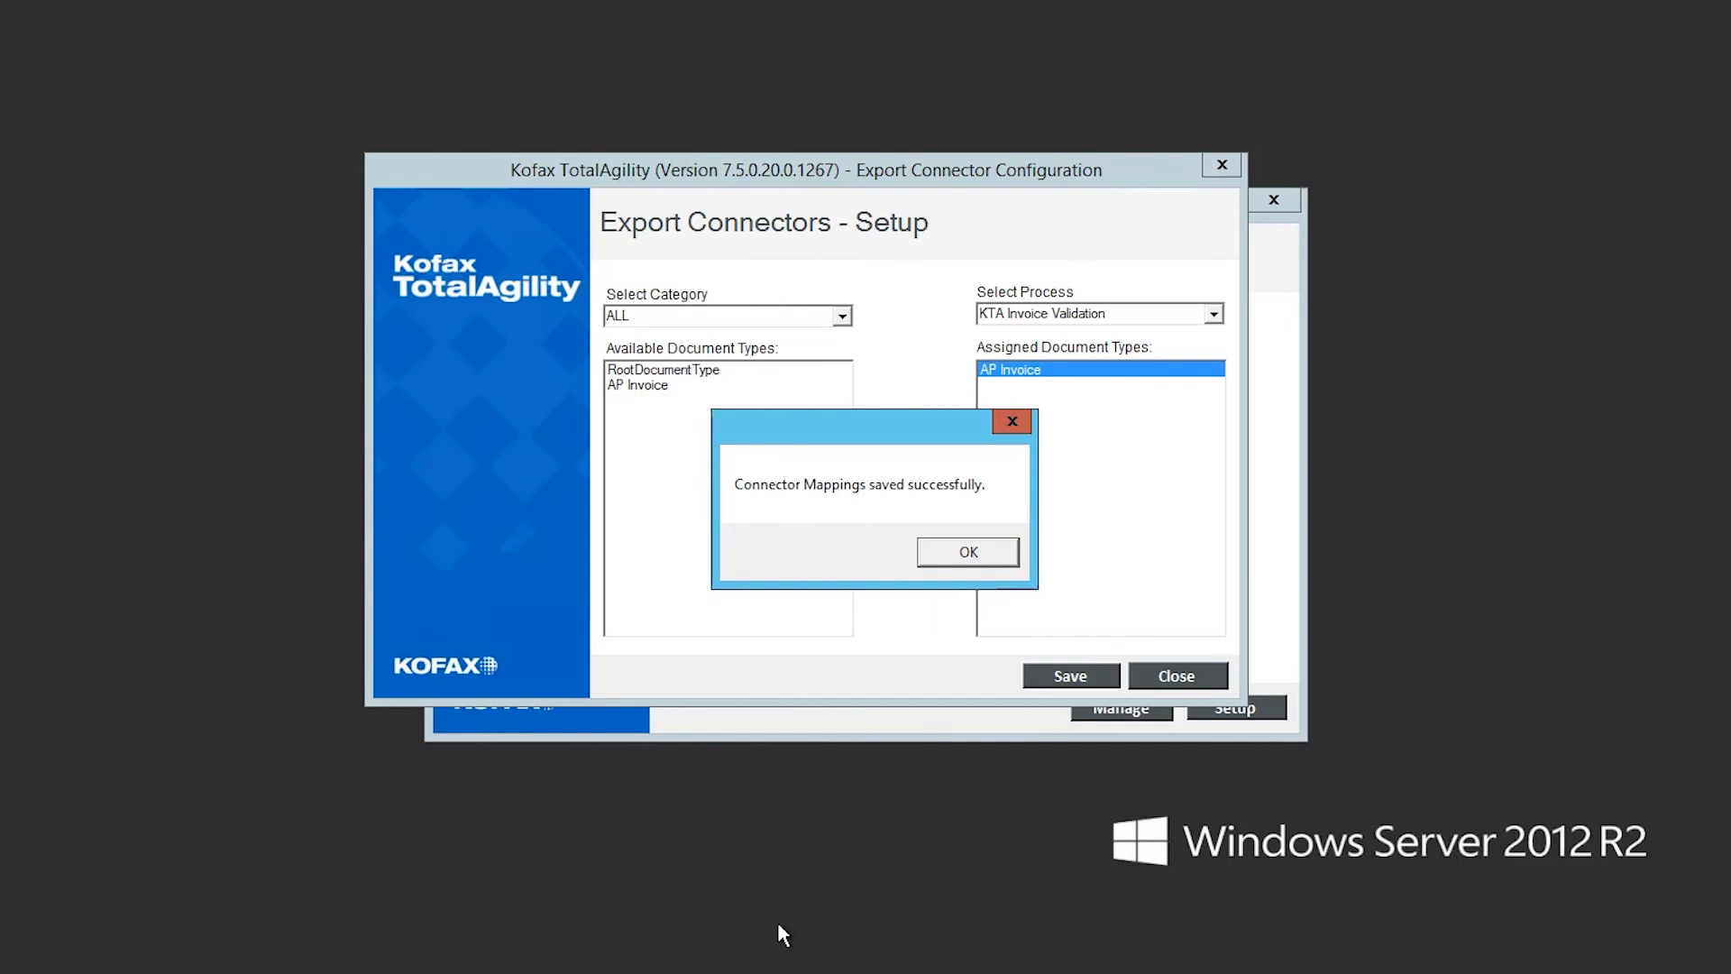
click(953, 554)
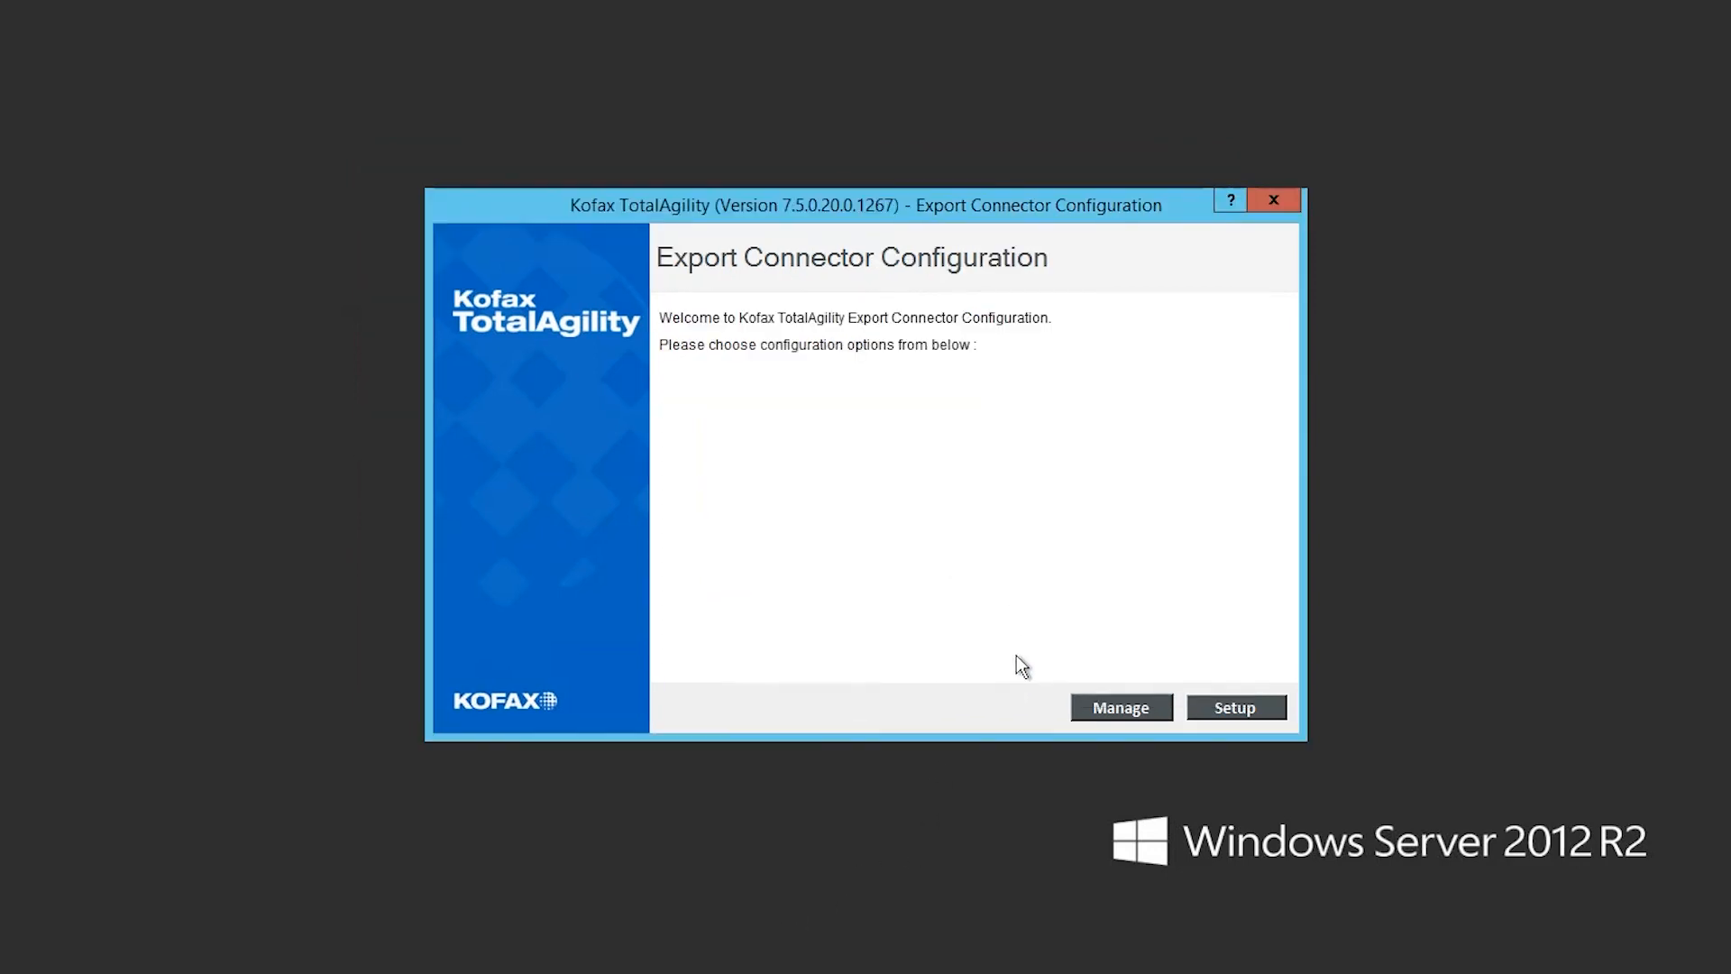